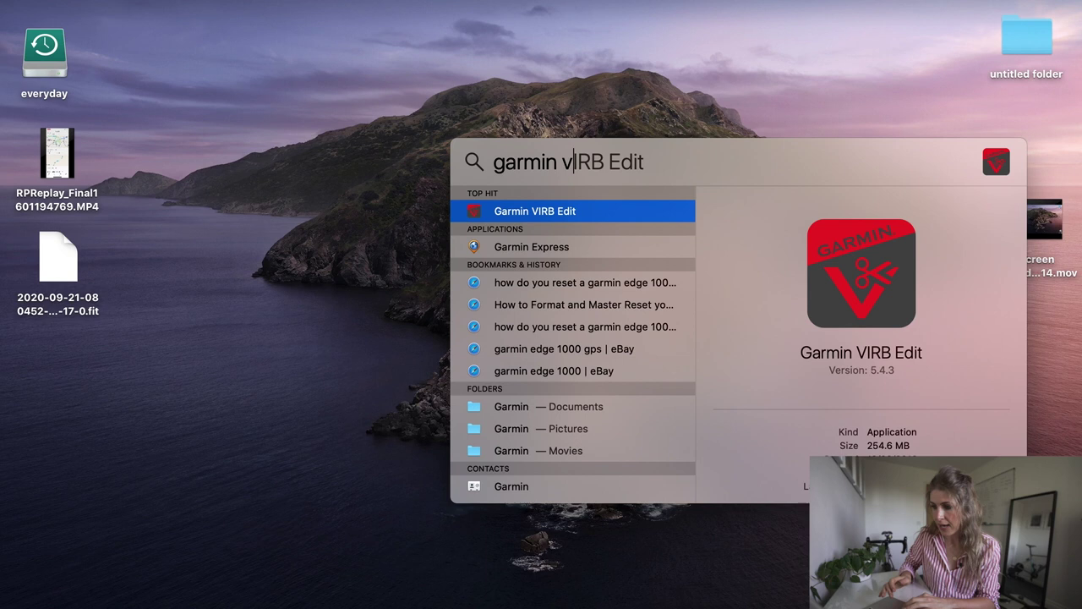
# - Launch Garmin VIRB Edit from Spotlight and ignore the missing-videos warning
pyautogui.press('super+a')
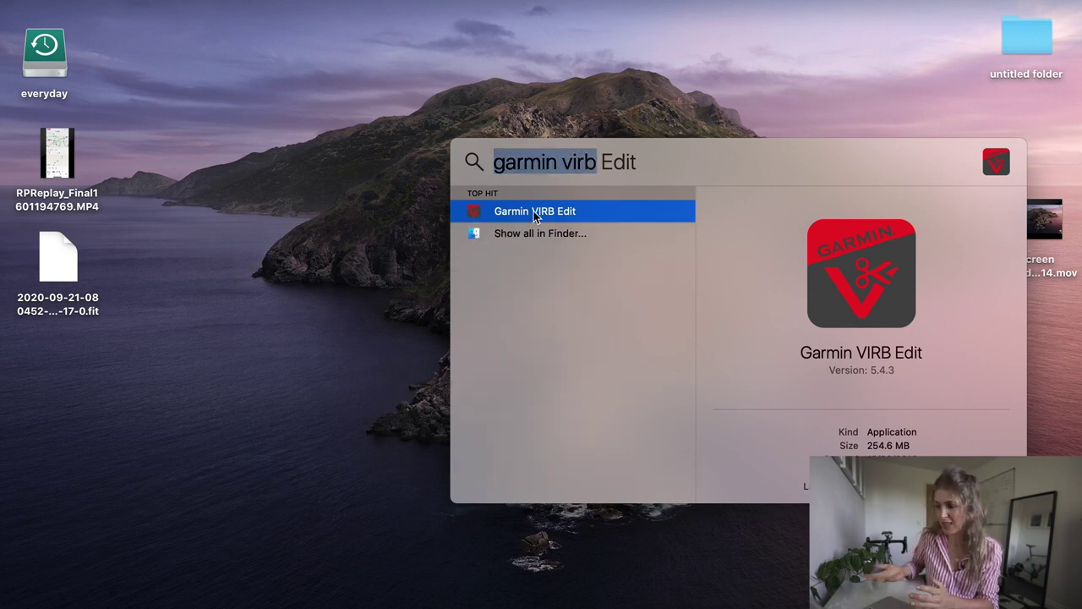
pyautogui.click(535, 215)
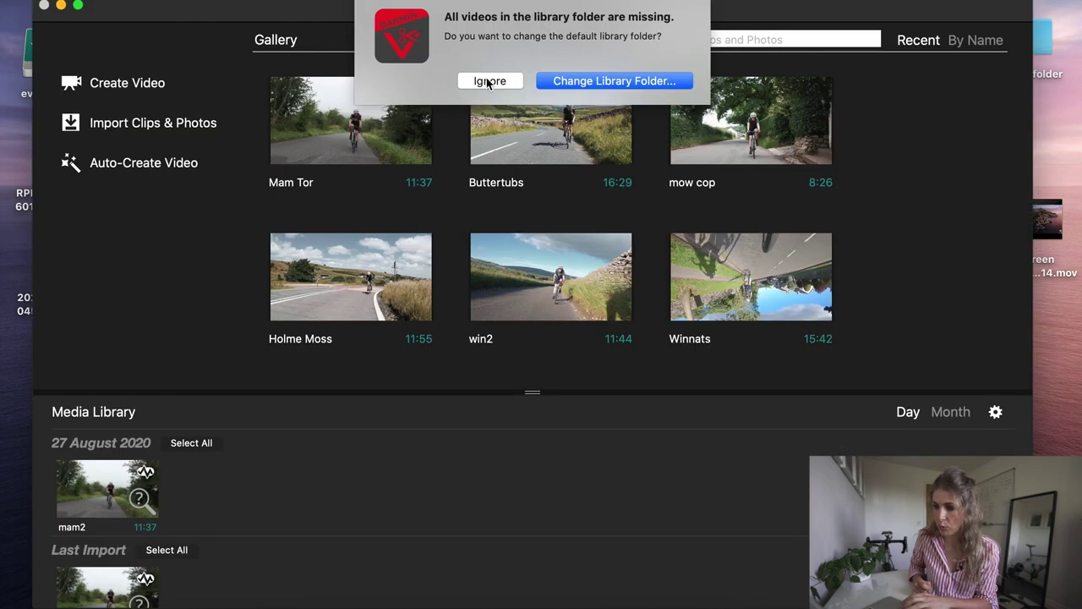
pyautogui.click(488, 82)
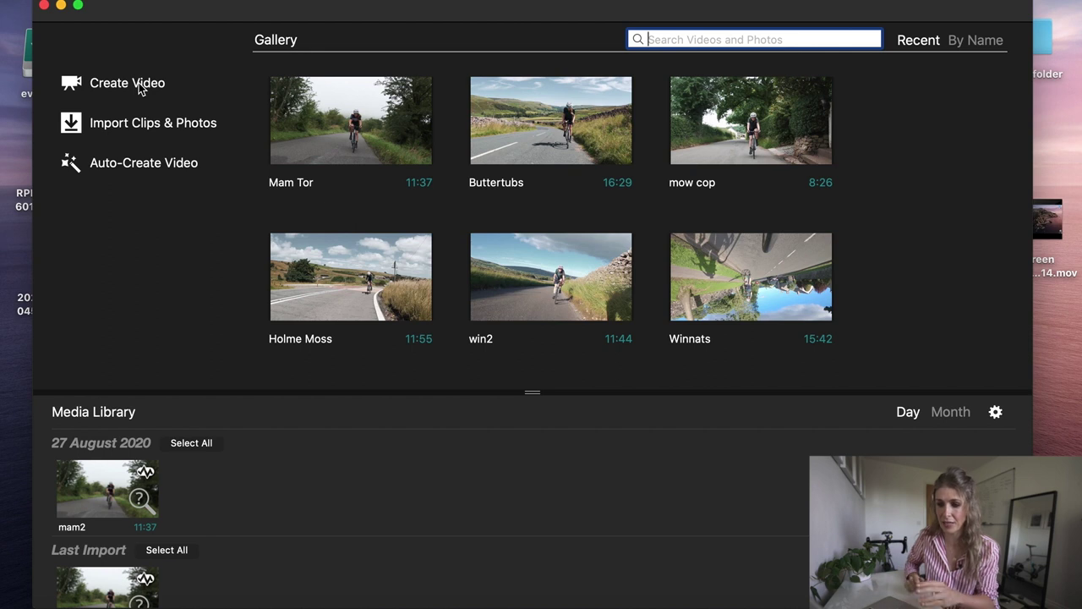
# - Create a new video project named 'Hardknott Pass'
pyautogui.click(127, 82)
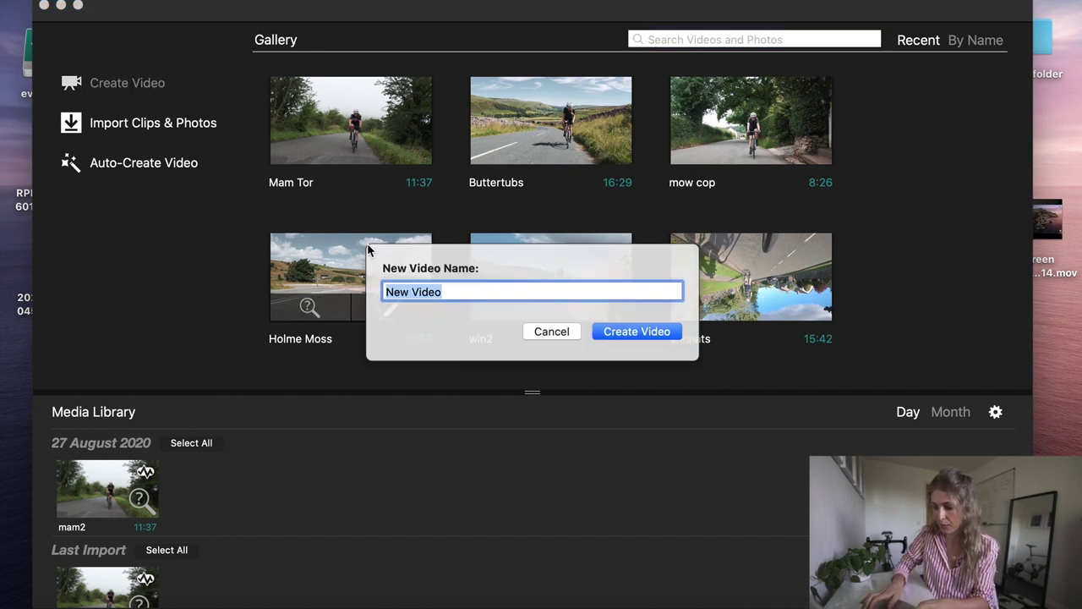
pyautogui.write('Hardkno')
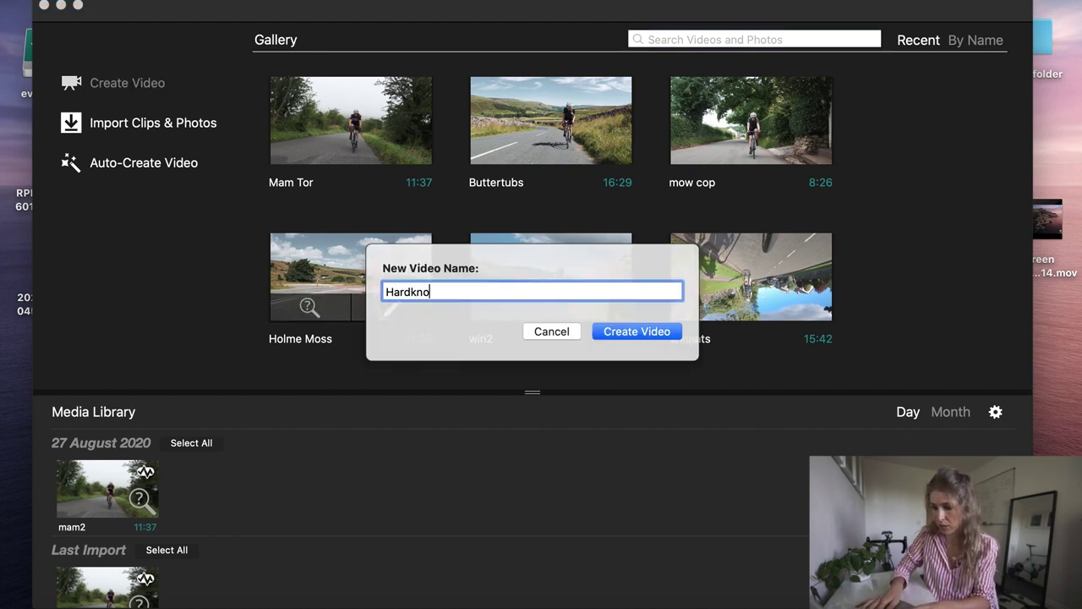
pyautogui.write('tt Pass')
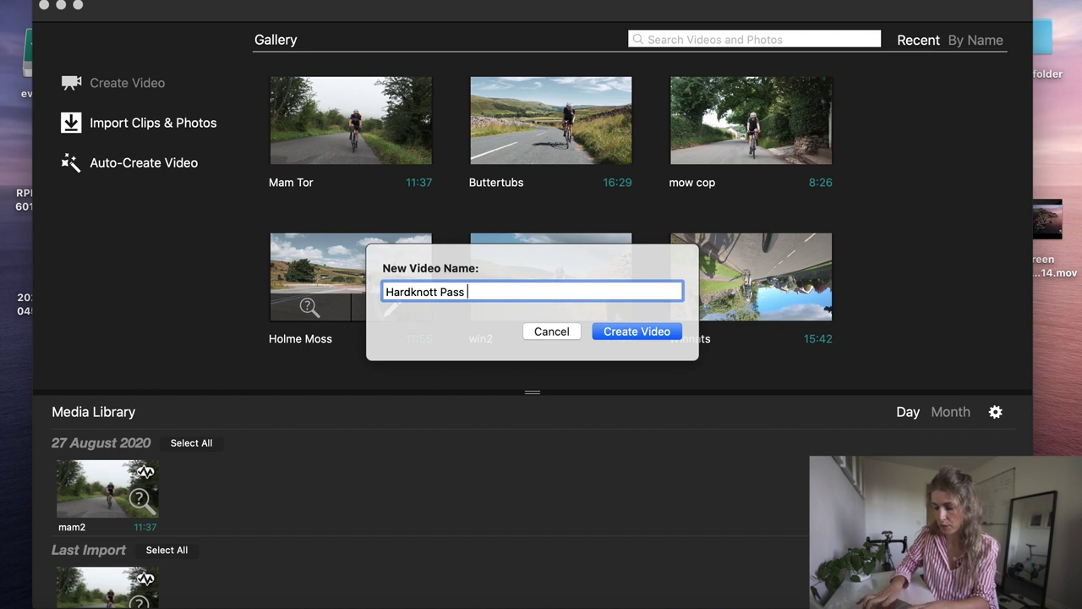
pyautogui.click(623, 332)
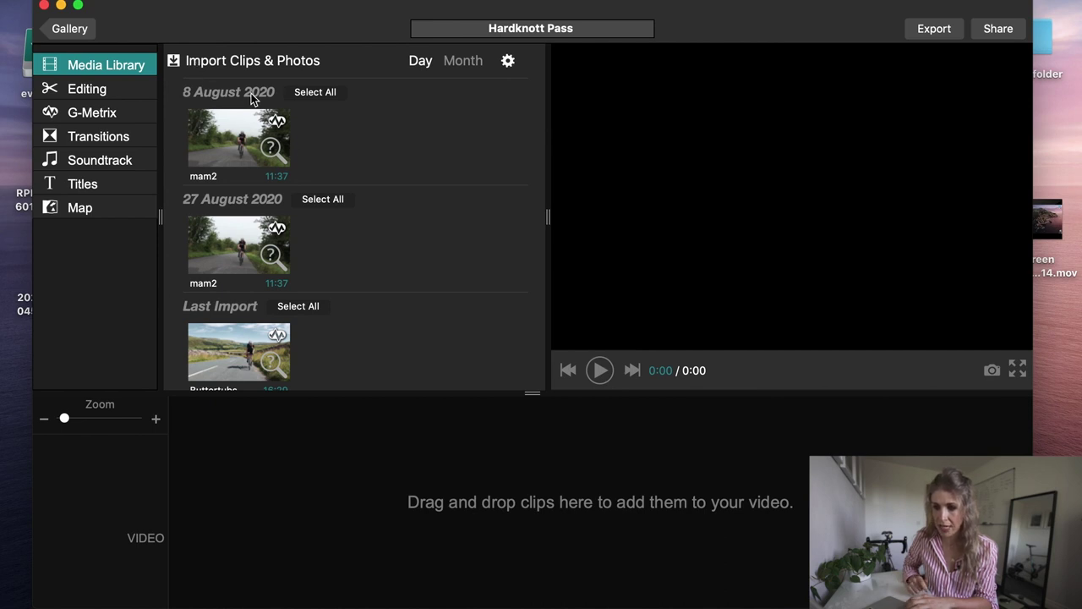
# - Import the Hardknott ride clip from the Desktop without copying it
pyautogui.click(239, 61)
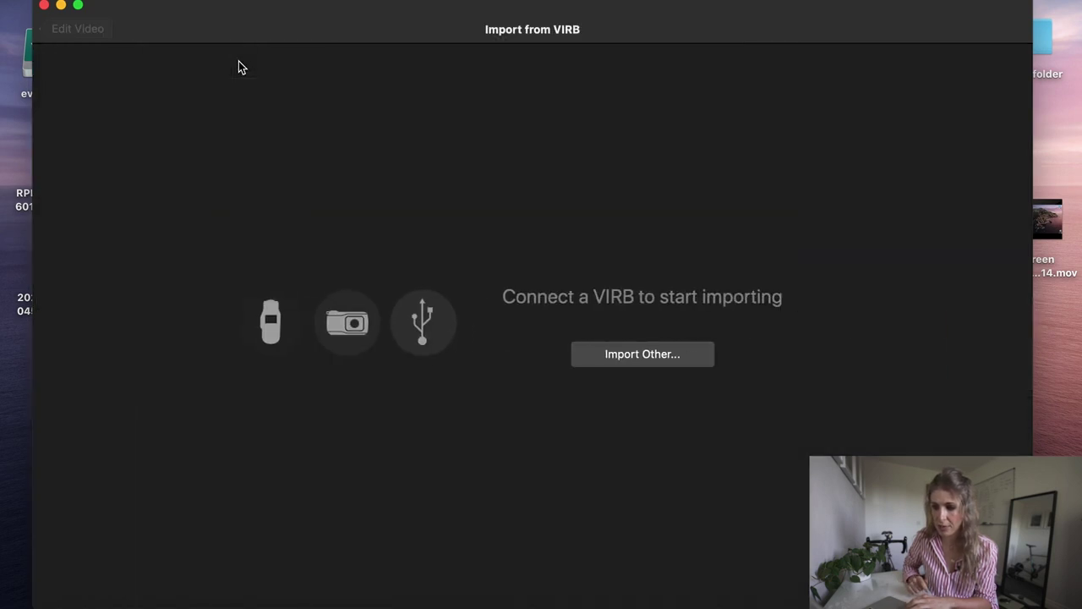
pyautogui.click(622, 356)
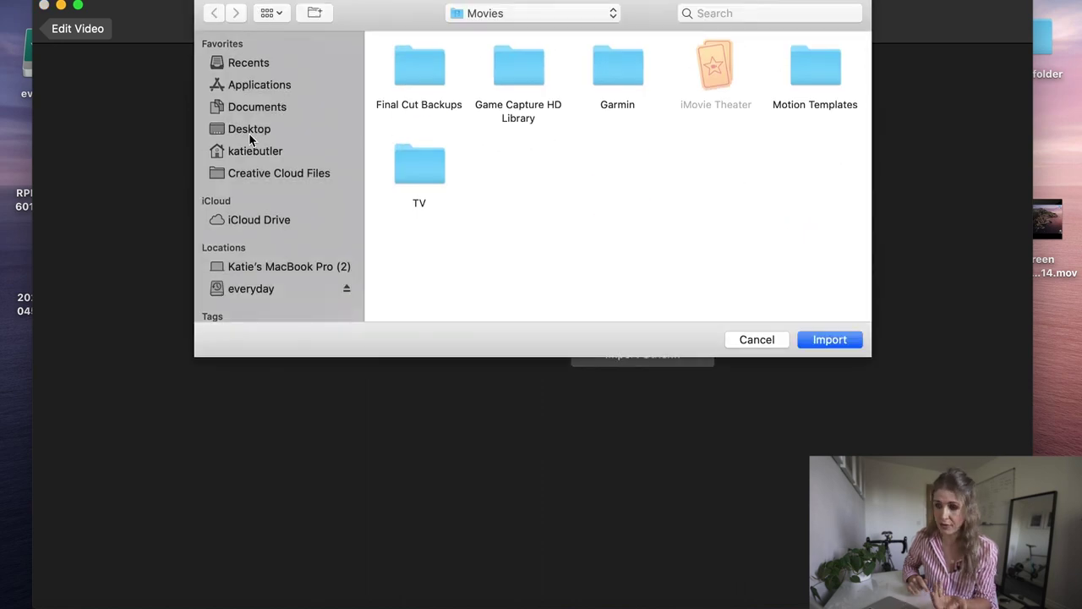
pyautogui.click(250, 131)
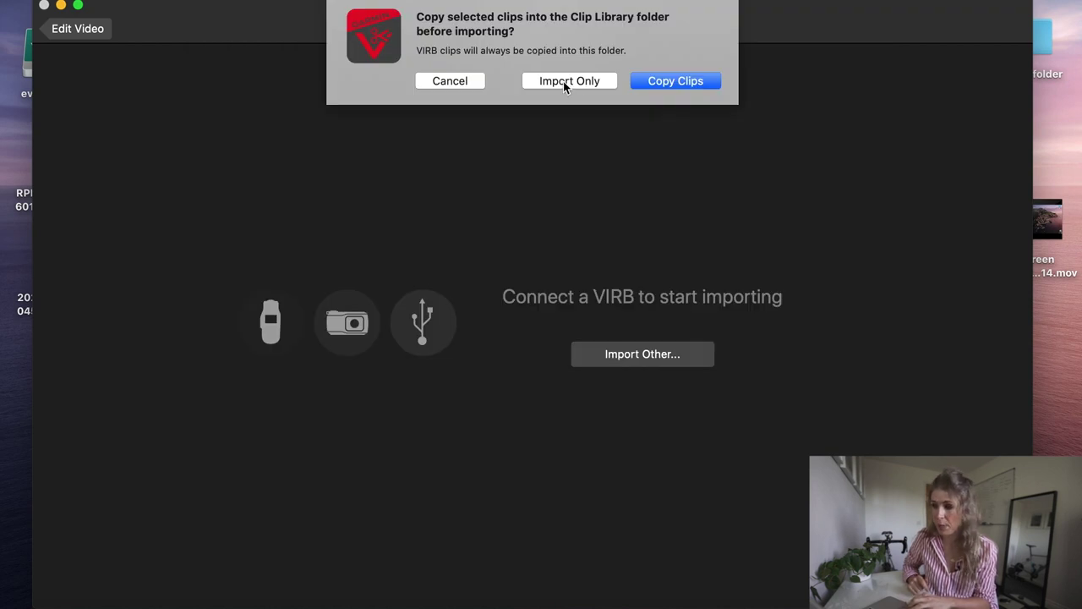
pyautogui.click(565, 82)
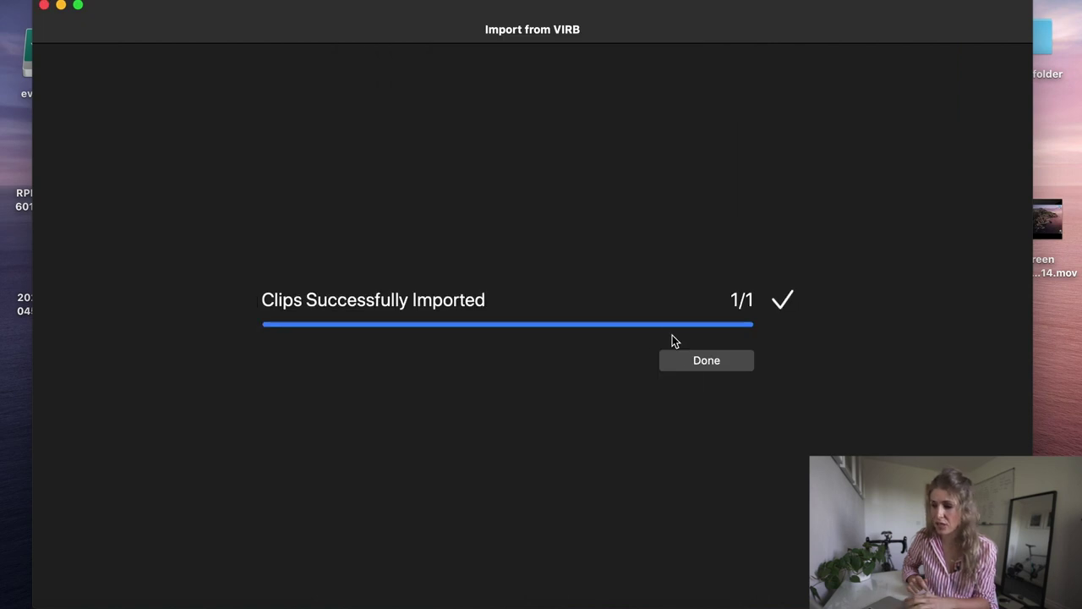
pyautogui.click(694, 361)
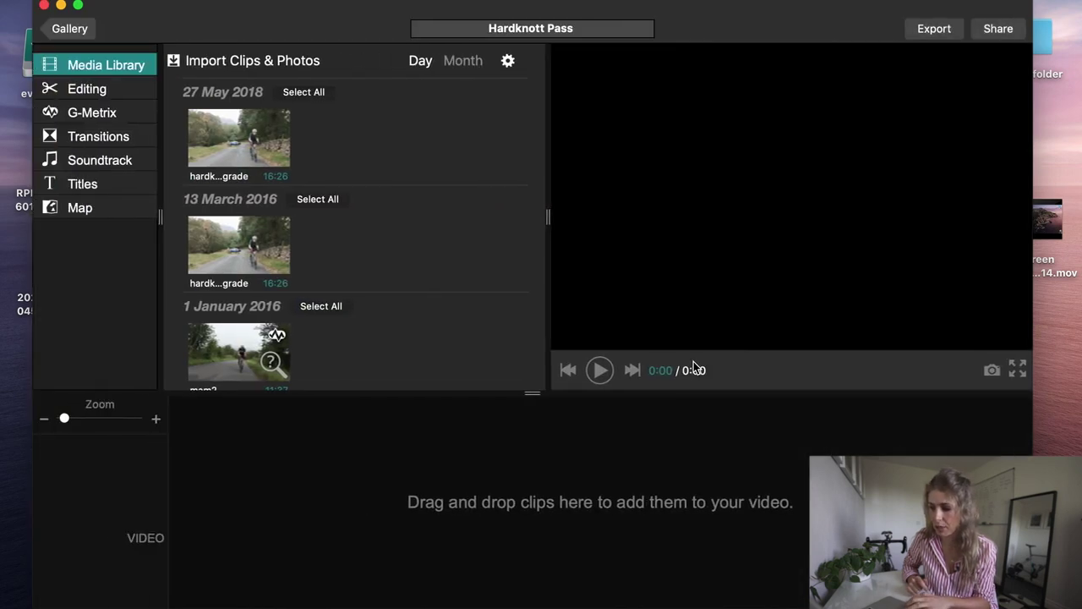
# - Drag the 27 May 2018 Hardknott clip from the Media Library onto the timeline
pyautogui.click(248, 141)
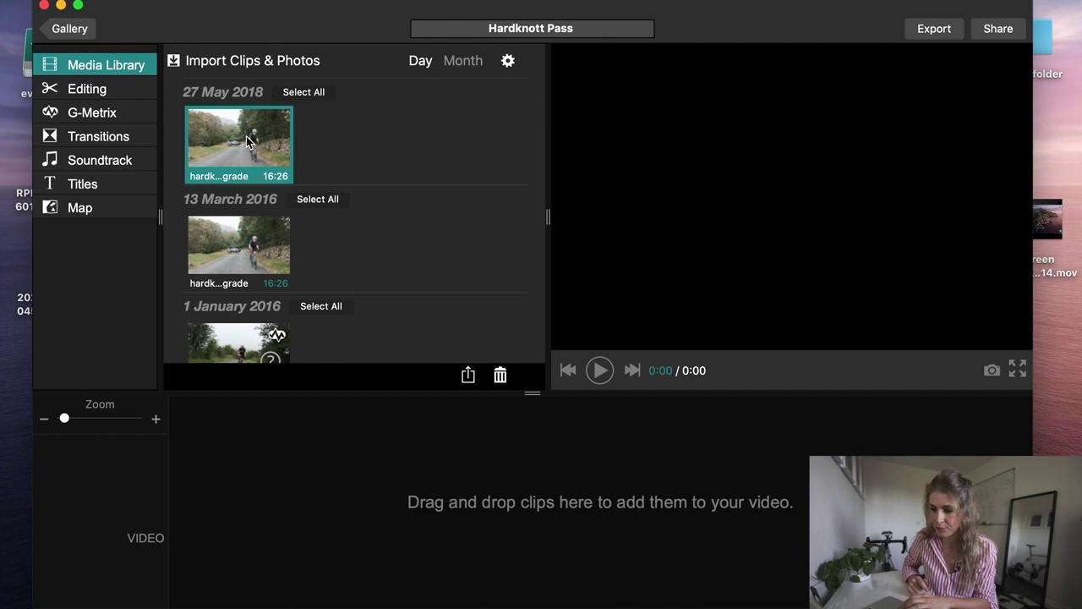
pyautogui.moveTo(267, 161); pyautogui.dragTo(383, 495)
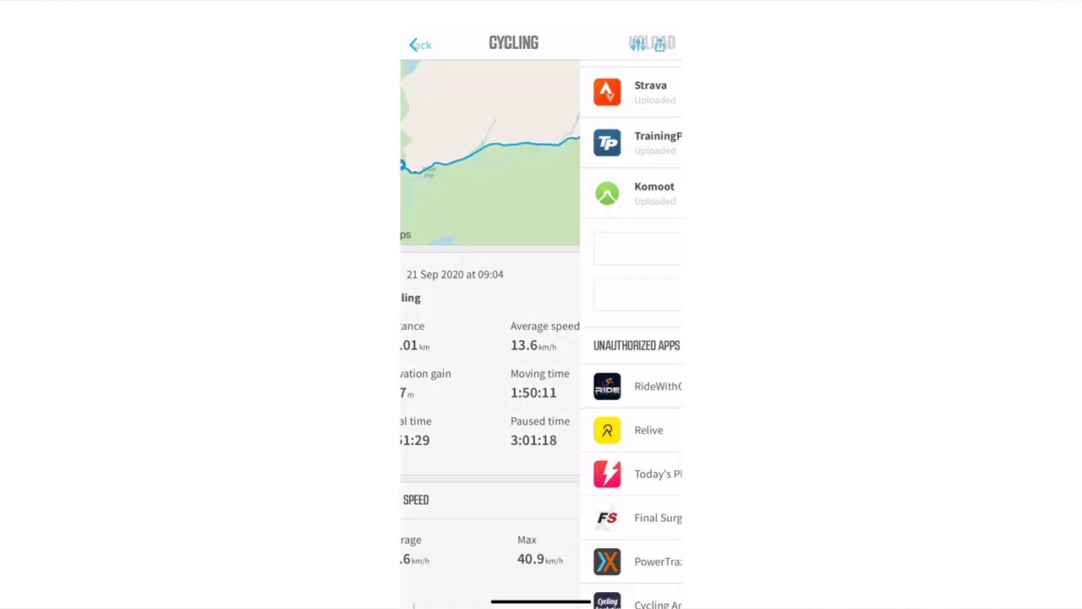
# - Send the ride's .fit file from the ELEMNT app to the MacBook via AirDrop
pyautogui.click(540, 295)
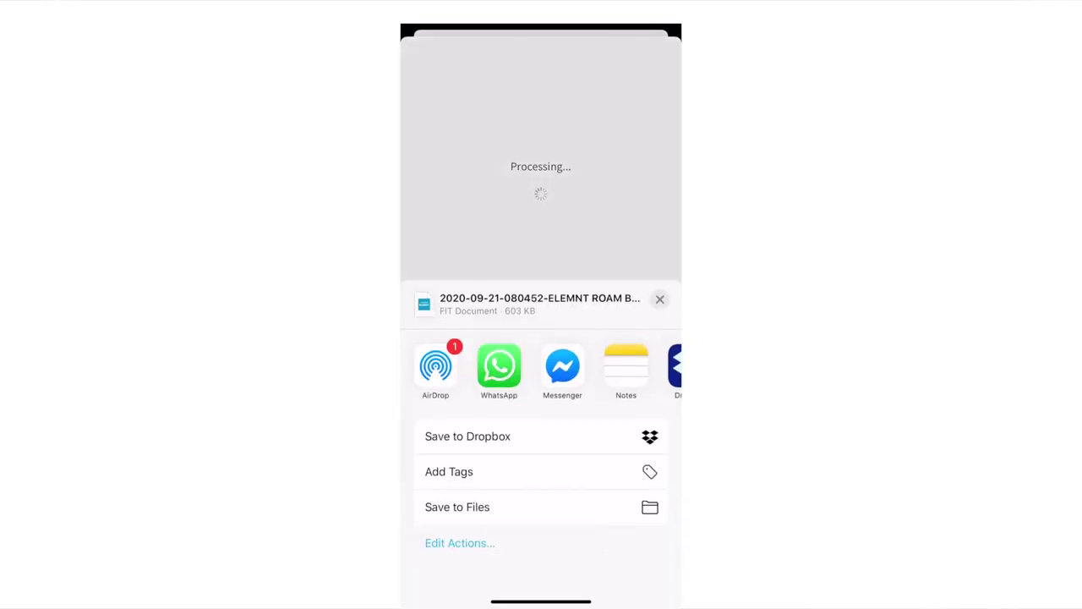
pyautogui.click(436, 365)
pyautogui.click(447, 295)
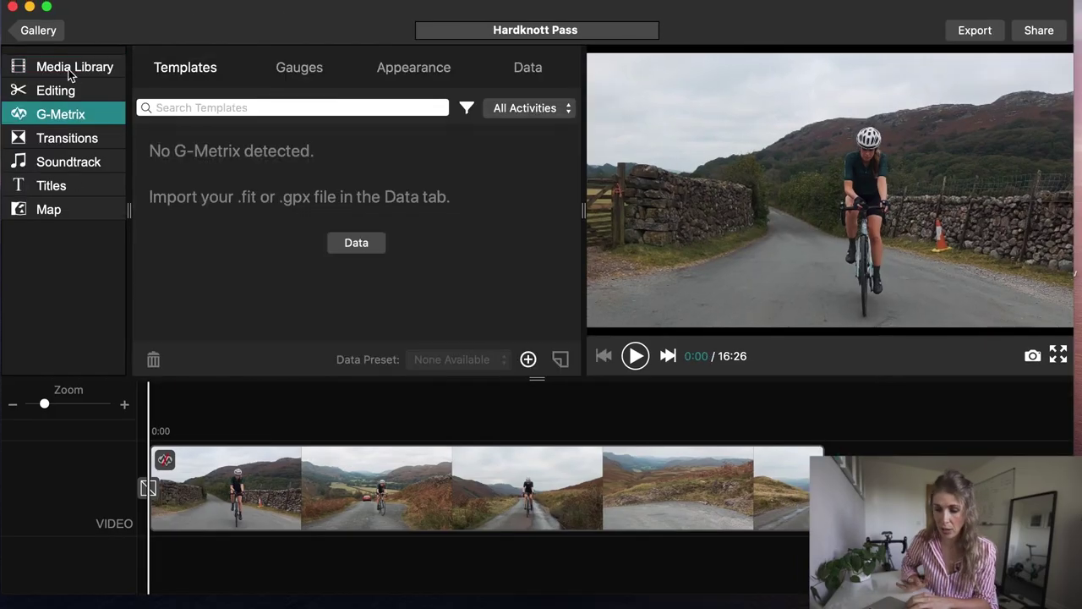
# - Load the ride's .fit file from the Desktop as G-Metrix data and apply it to the clip
pyautogui.click(356, 244)
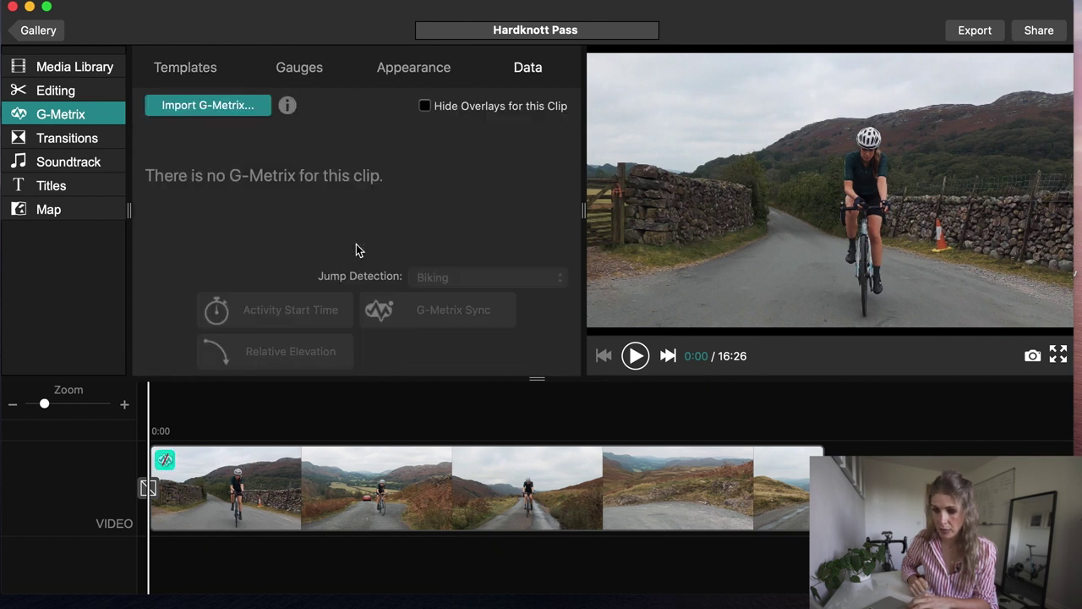
pyautogui.click(218, 105)
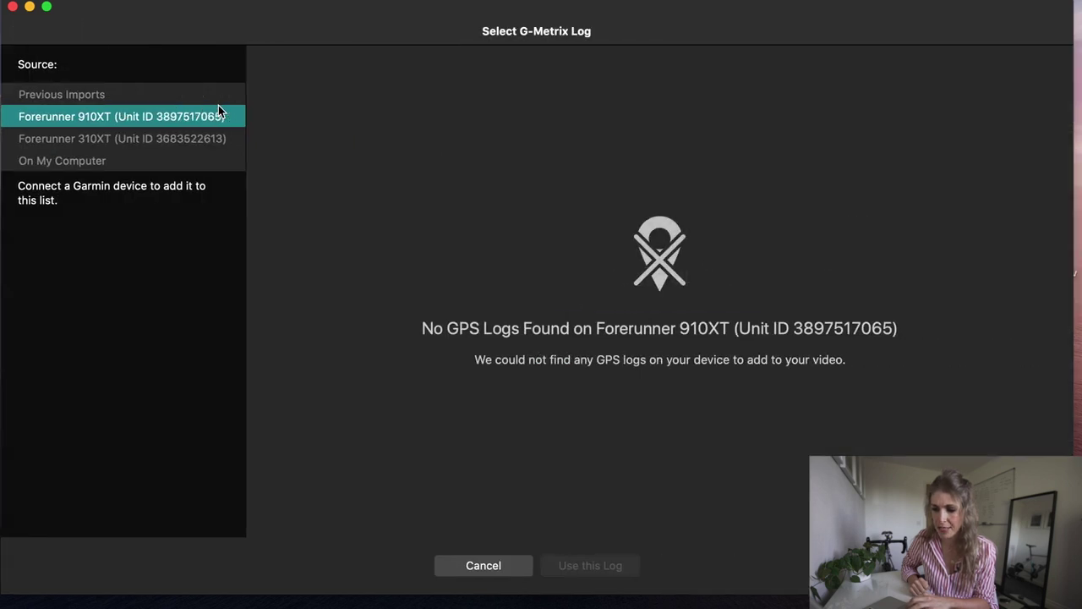
pyautogui.click(49, 162)
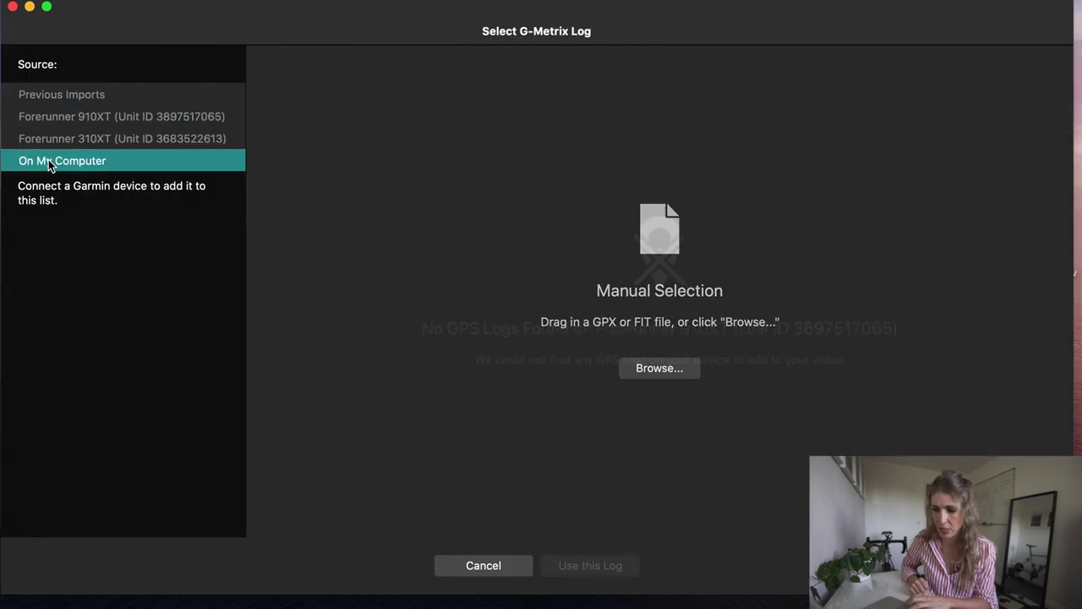
pyautogui.click(641, 367)
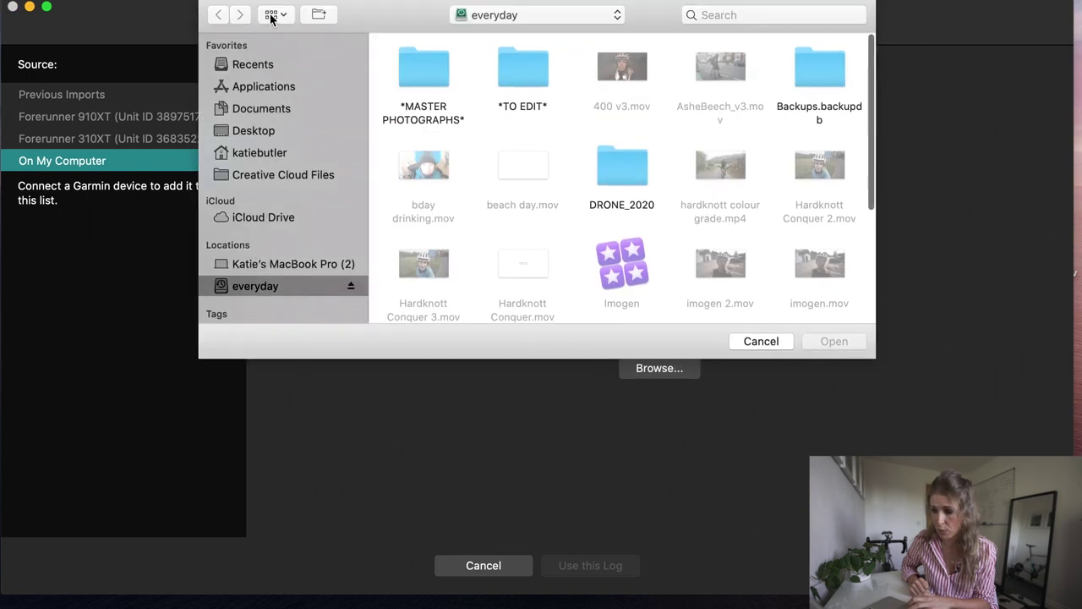
pyautogui.click(253, 130)
pyautogui.click(425, 62)
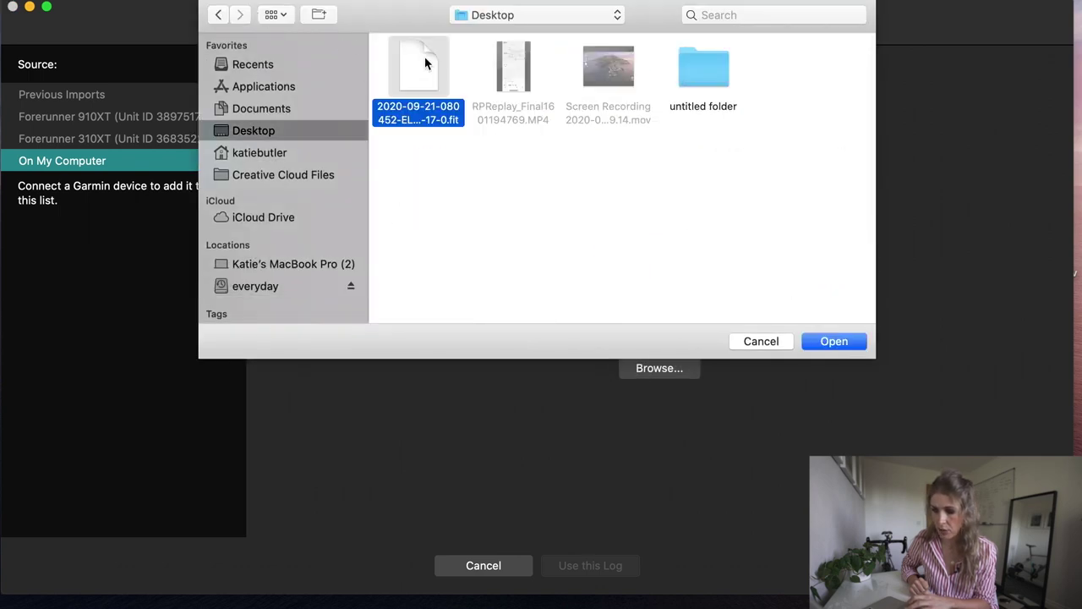
pyautogui.click(825, 343)
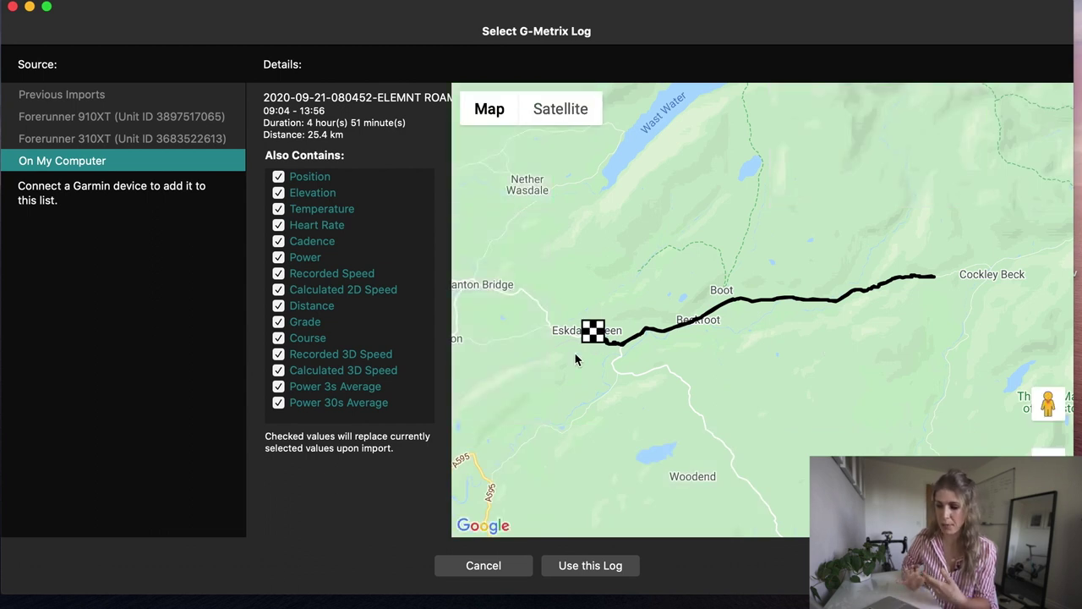
pyautogui.click(589, 566)
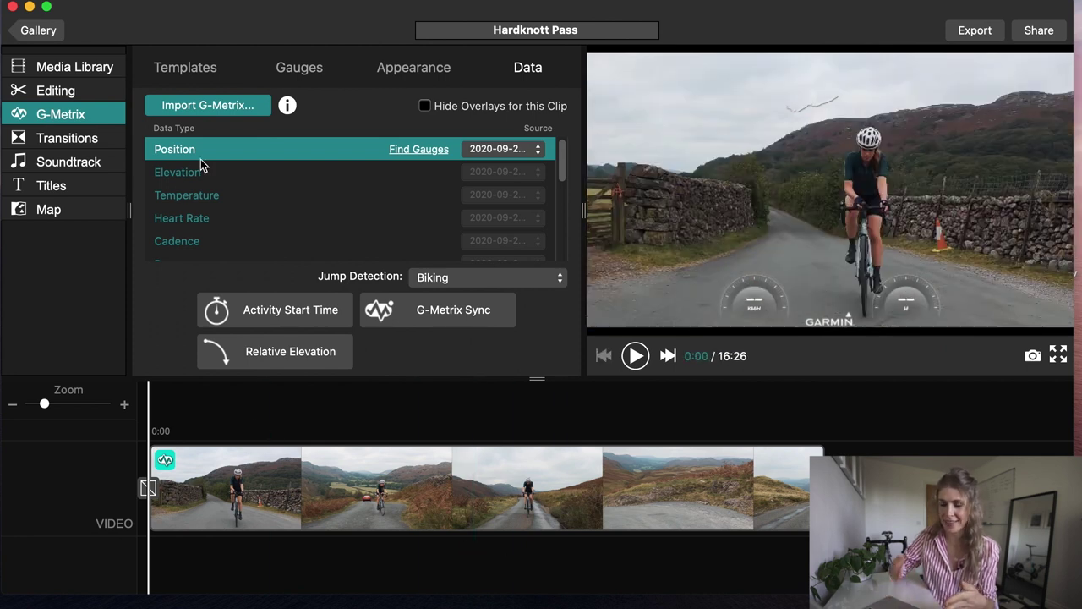
# - In G-Metrix Sync, move the map position along the route near Bird How, checking street view
pyautogui.click(431, 313)
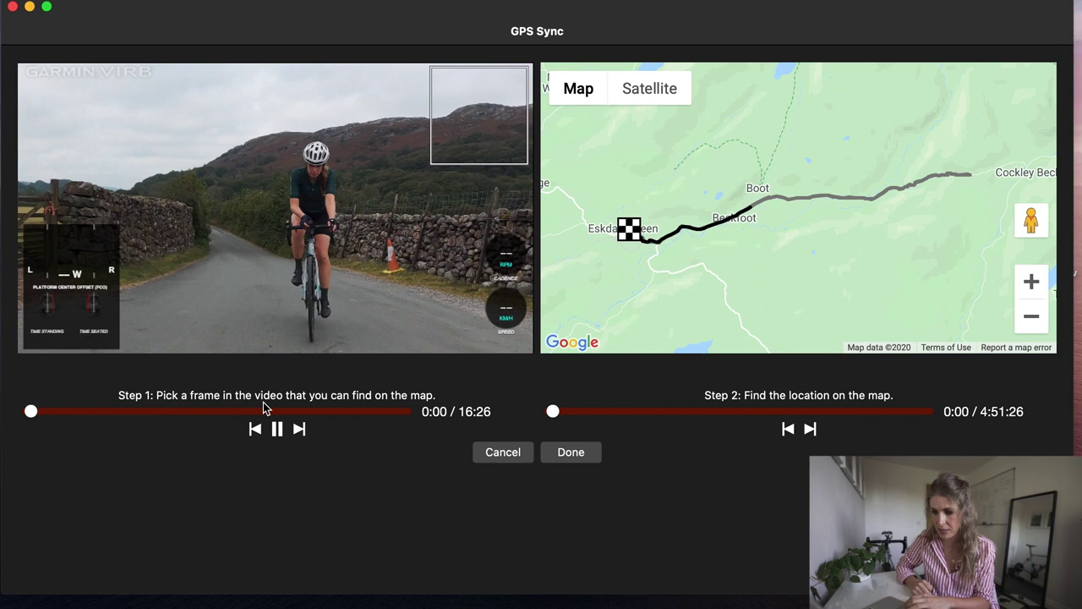
pyautogui.moveTo(552, 411)
pyautogui.mouseDown()
pyautogui.moveTo(674, 415)
pyautogui.moveTo(585, 411)
pyautogui.moveTo(663, 413)
pyautogui.moveTo(618, 411)
pyautogui.mouseUp()
pyautogui.click(1031, 283)
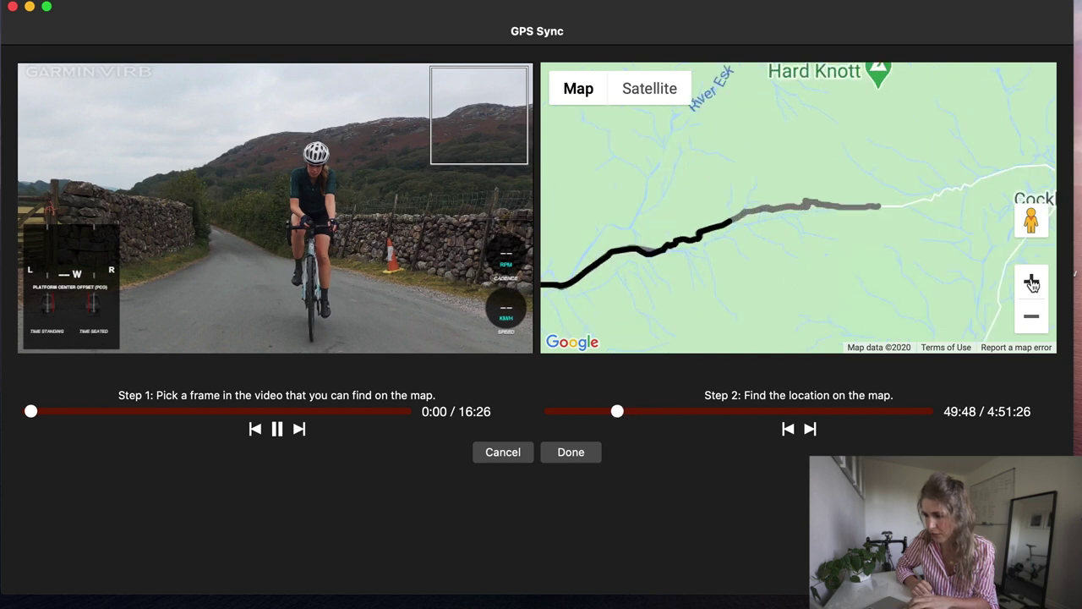
pyautogui.moveTo(788, 297); pyautogui.dragTo(880, 263)
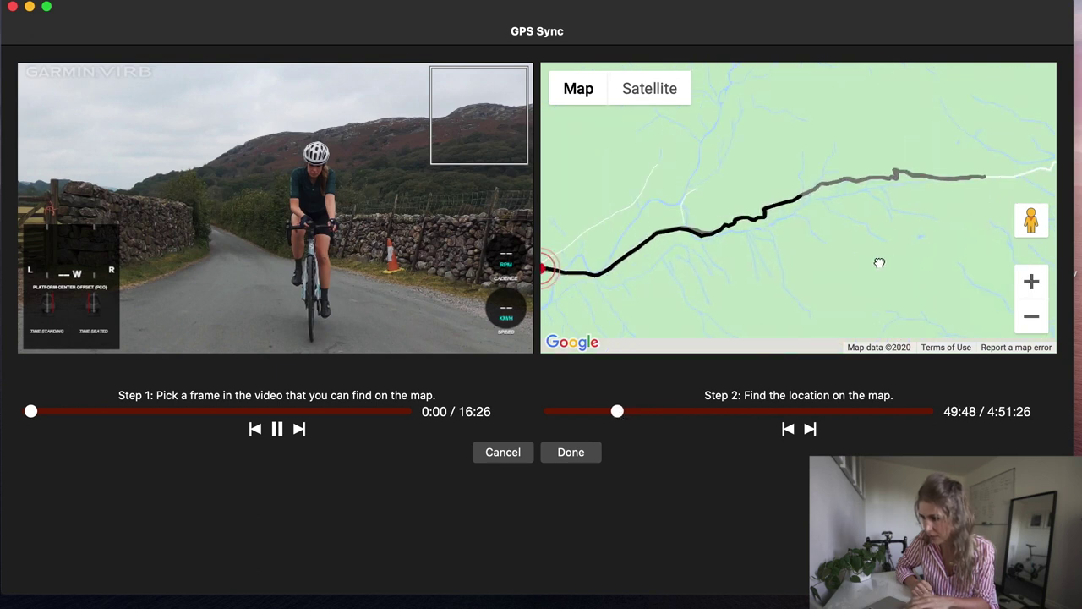
pyautogui.click(1032, 282)
pyautogui.moveTo(773, 300); pyautogui.dragTo(937, 268)
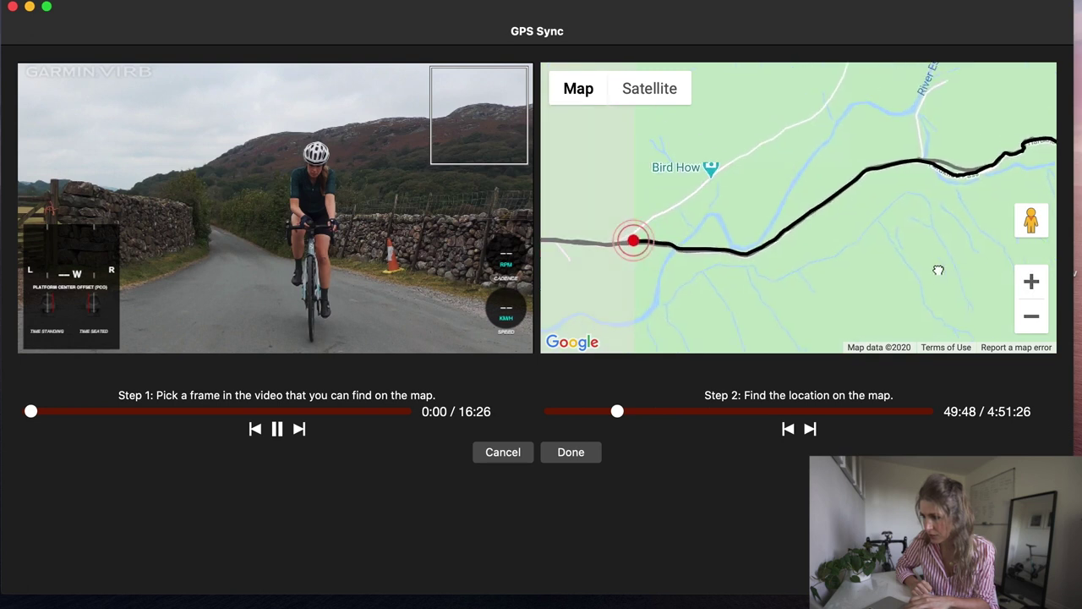
pyautogui.moveTo(617, 411); pyautogui.dragTo(629, 412)
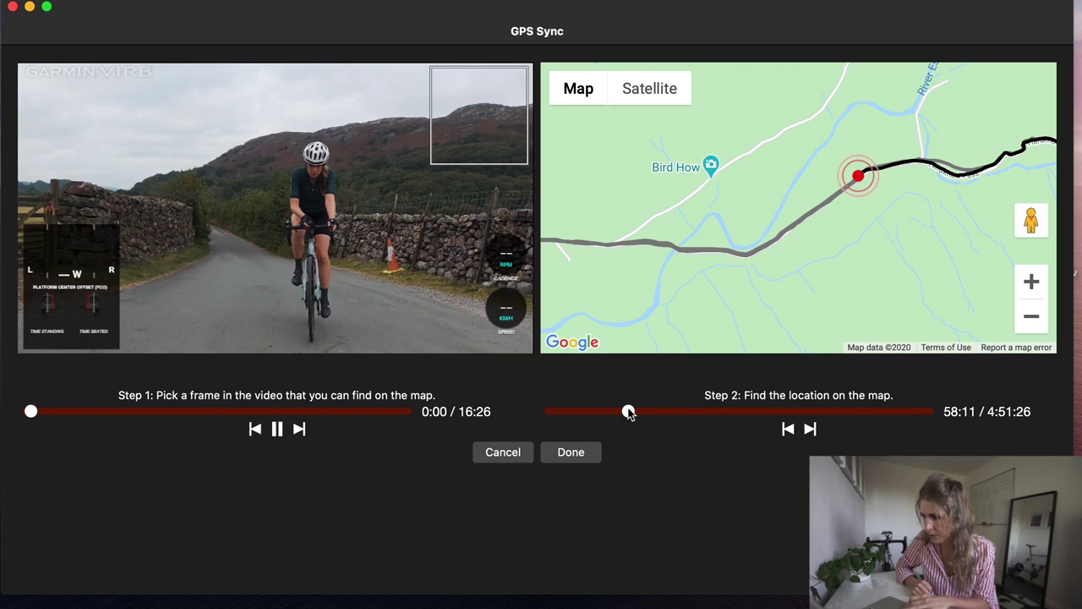
pyautogui.moveTo(628, 412)
pyautogui.mouseDown()
pyautogui.moveTo(648, 411)
pyautogui.moveTo(606, 413)
pyautogui.mouseUp()
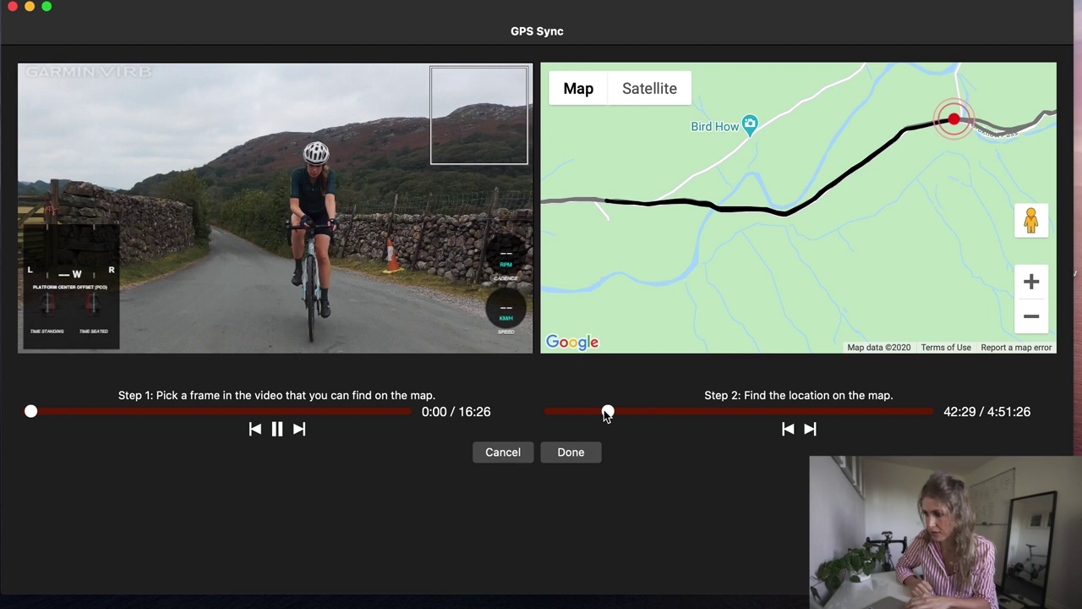
pyautogui.moveTo(607, 414); pyautogui.dragTo(630, 416)
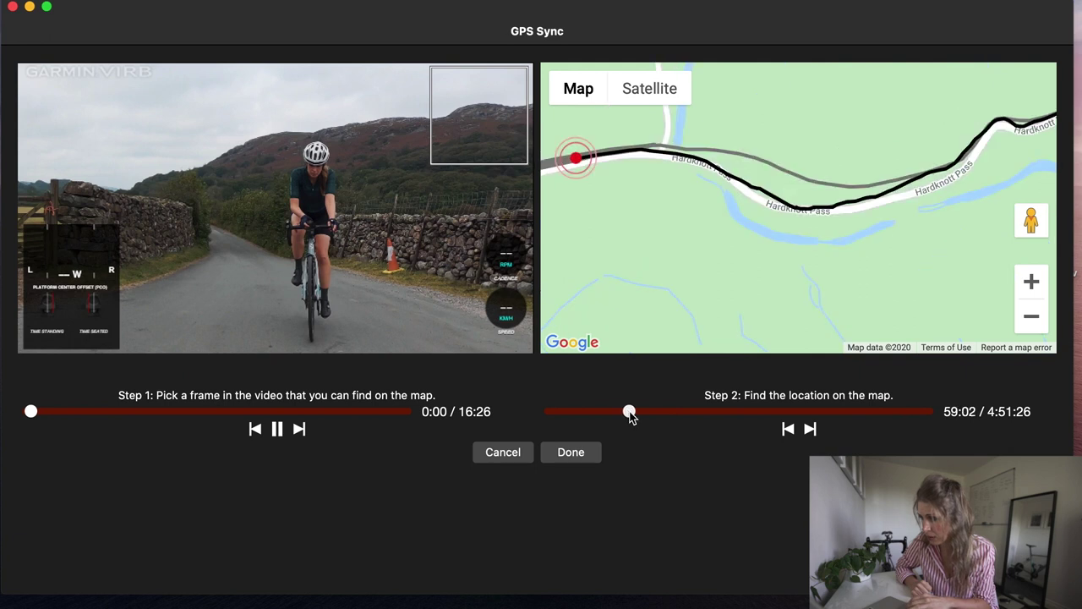
pyautogui.moveTo(1025, 218)
pyautogui.mouseDown()
pyautogui.moveTo(676, 169)
pyautogui.moveTo(637, 145)
pyautogui.mouseUp()
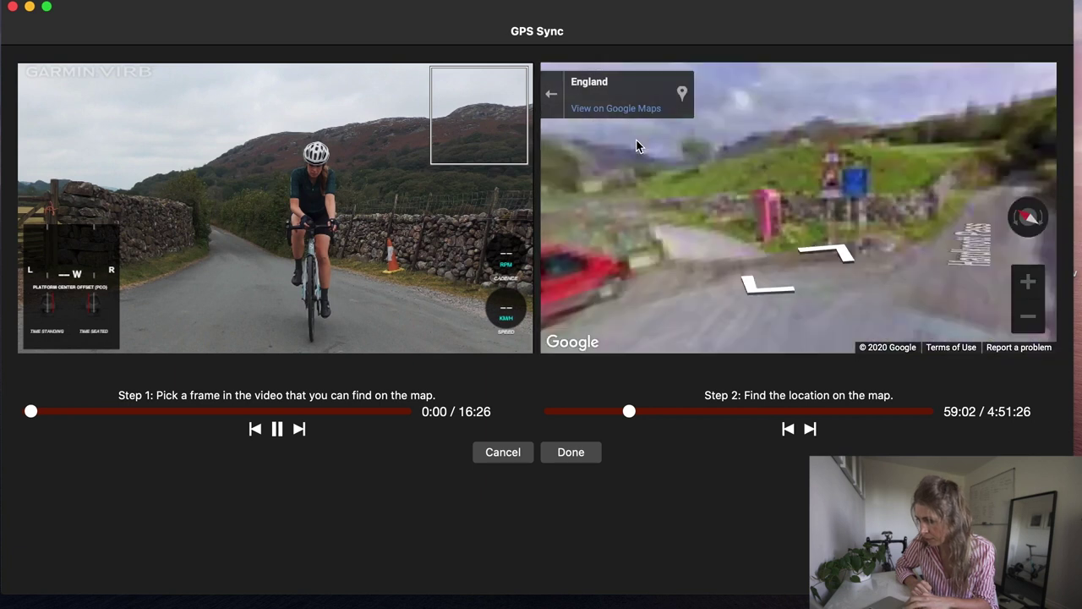
pyautogui.click(719, 215)
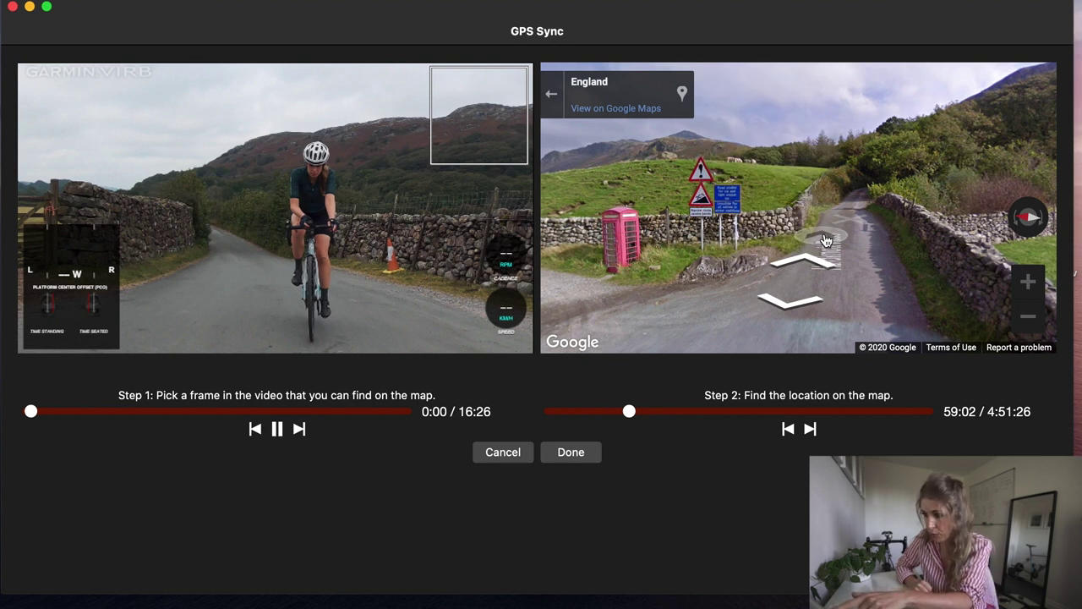
pyautogui.click(552, 95)
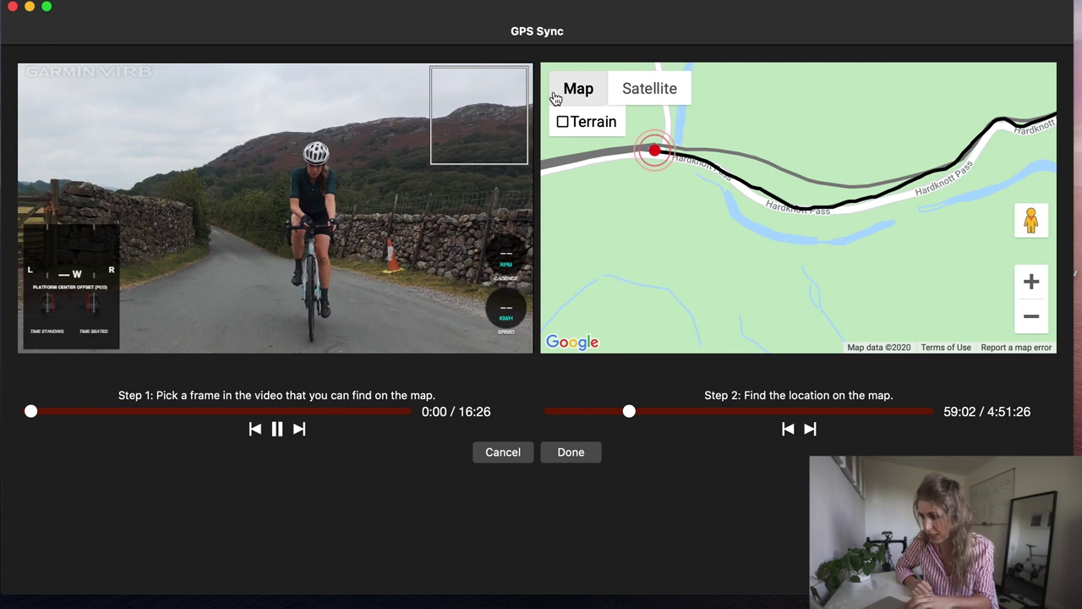
# - Scrub the video to a recognisable frame and match the map marker to it
pyautogui.click(30, 412)
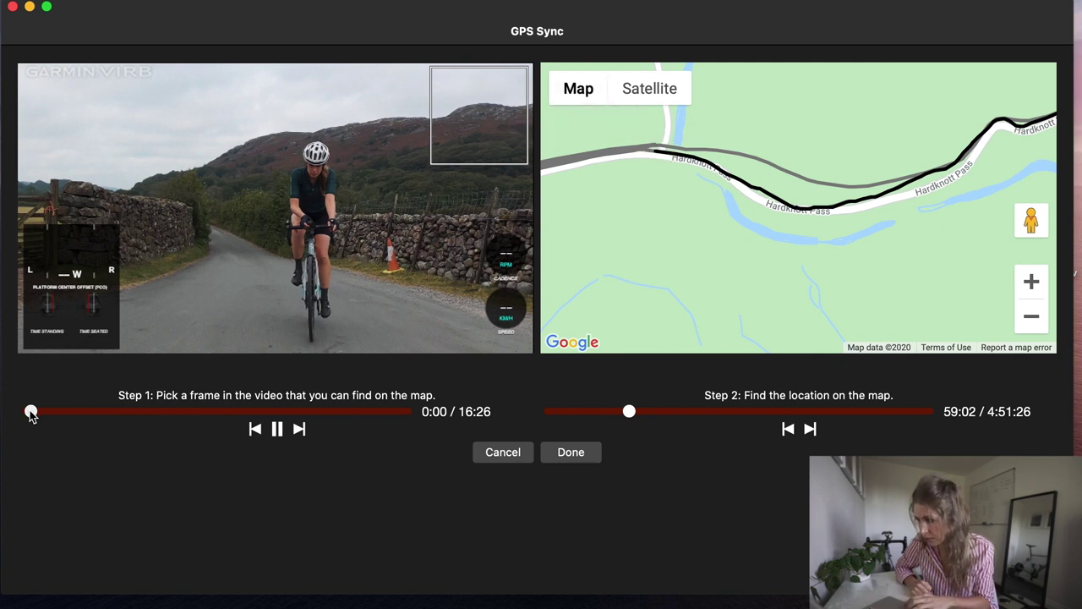
pyautogui.moveTo(30, 412)
pyautogui.mouseDown()
pyautogui.moveTo(49, 412)
pyautogui.moveTo(30, 412)
pyautogui.mouseUp()
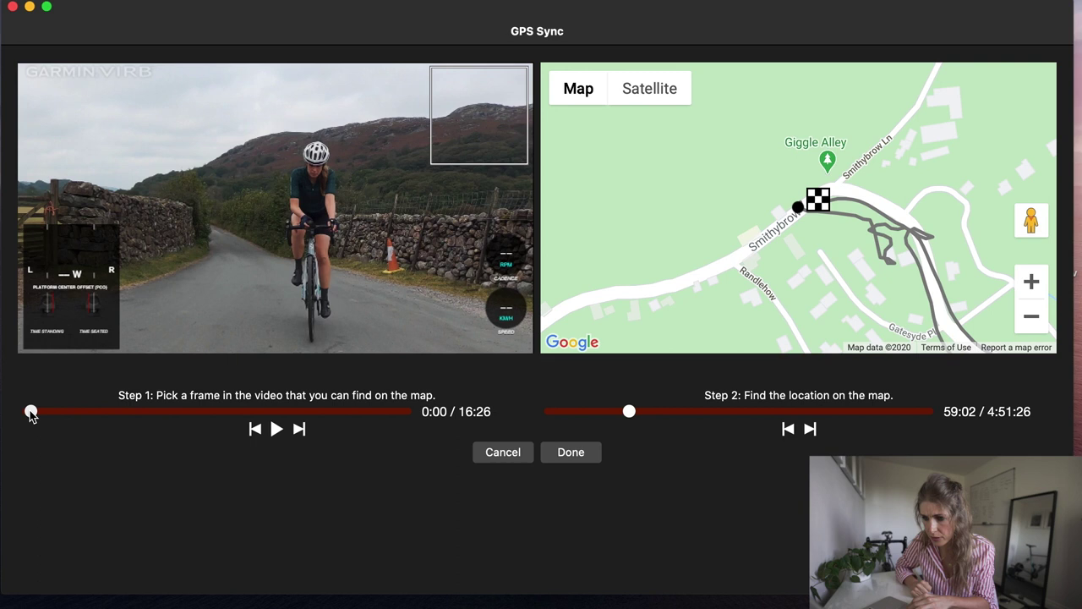
pyautogui.moveTo(30, 412); pyautogui.dragTo(32, 413)
pyautogui.click(915, 279)
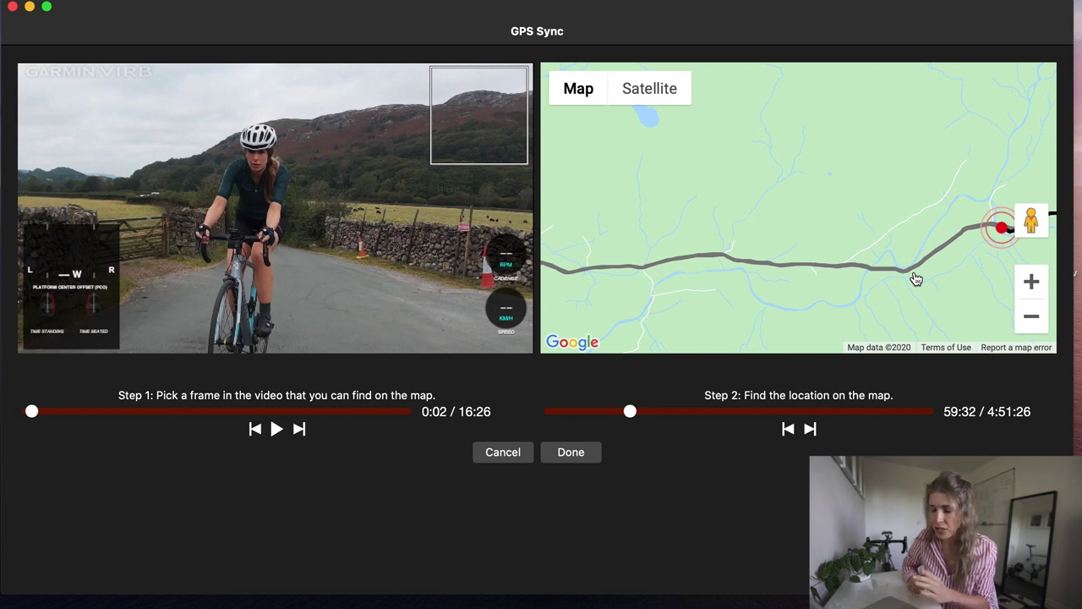
pyautogui.moveTo(883, 211); pyautogui.dragTo(716, 217)
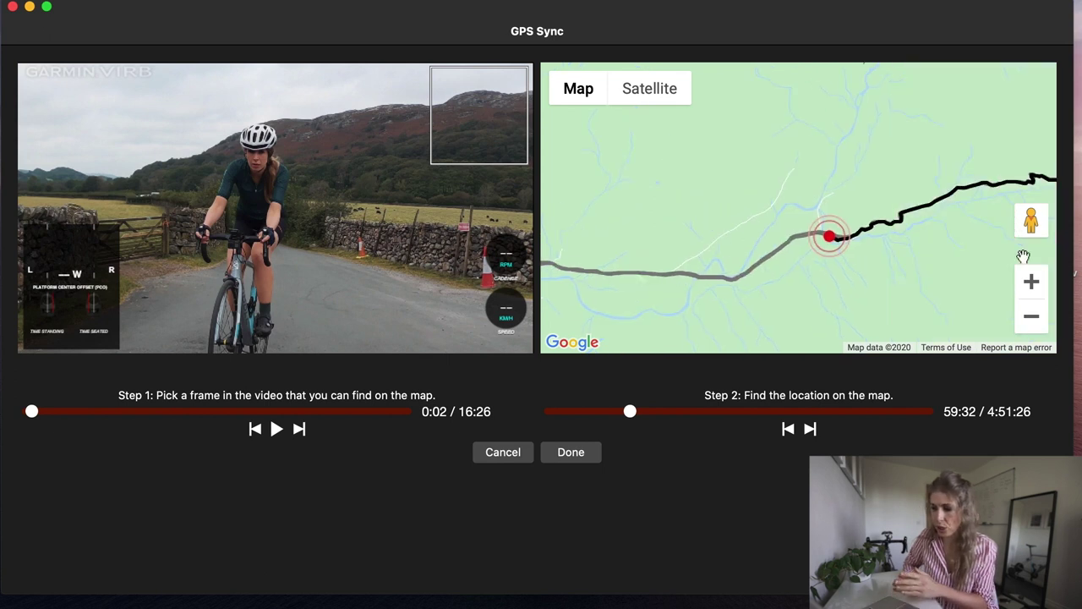
pyautogui.click(1031, 281)
pyautogui.moveTo(845, 154); pyautogui.dragTo(786, 156)
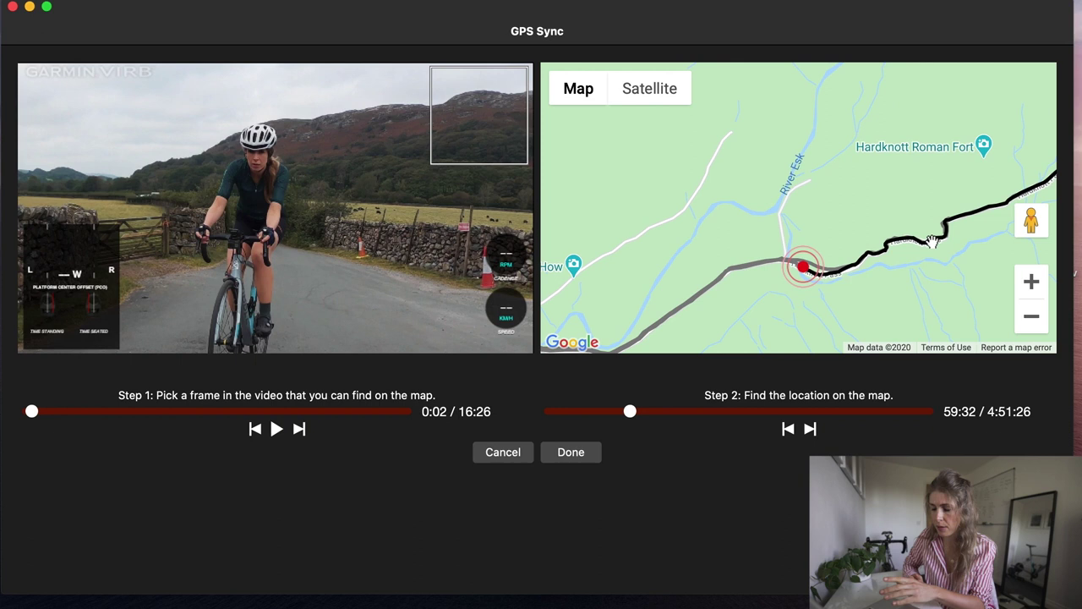
pyautogui.click(1031, 281)
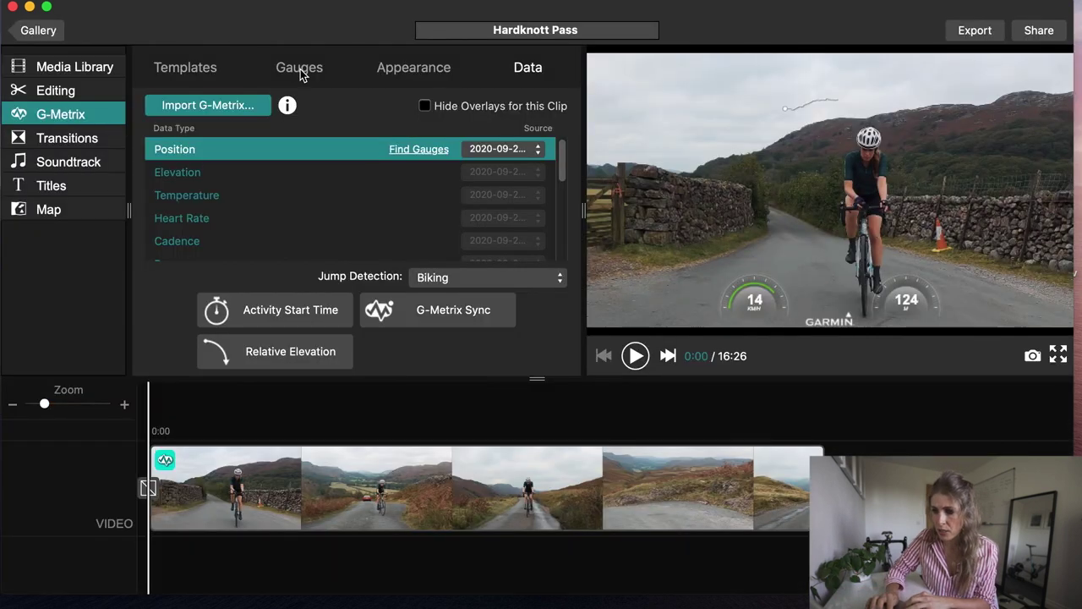
# - Apply the KK_GRY overlay template, replacing the current overlay
pyautogui.click(300, 68)
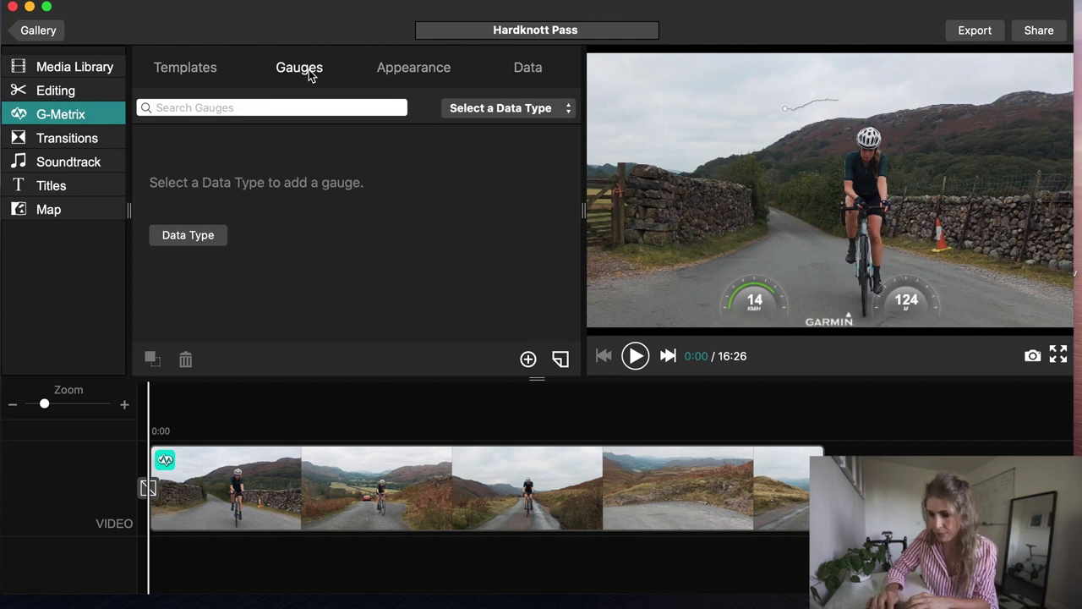
pyautogui.click(399, 75)
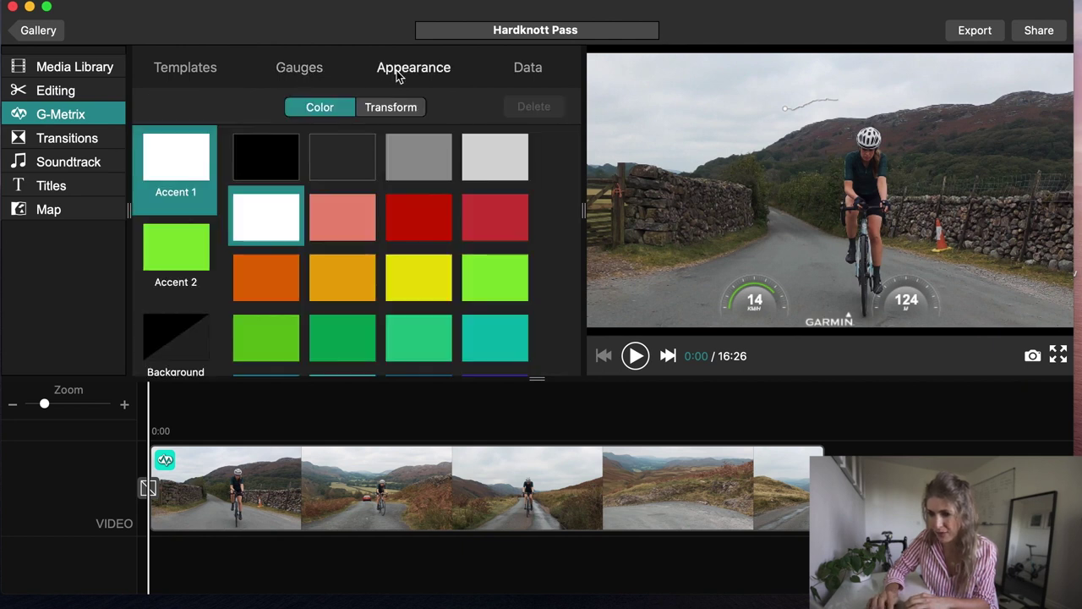
pyautogui.click(184, 73)
pyautogui.click(192, 175)
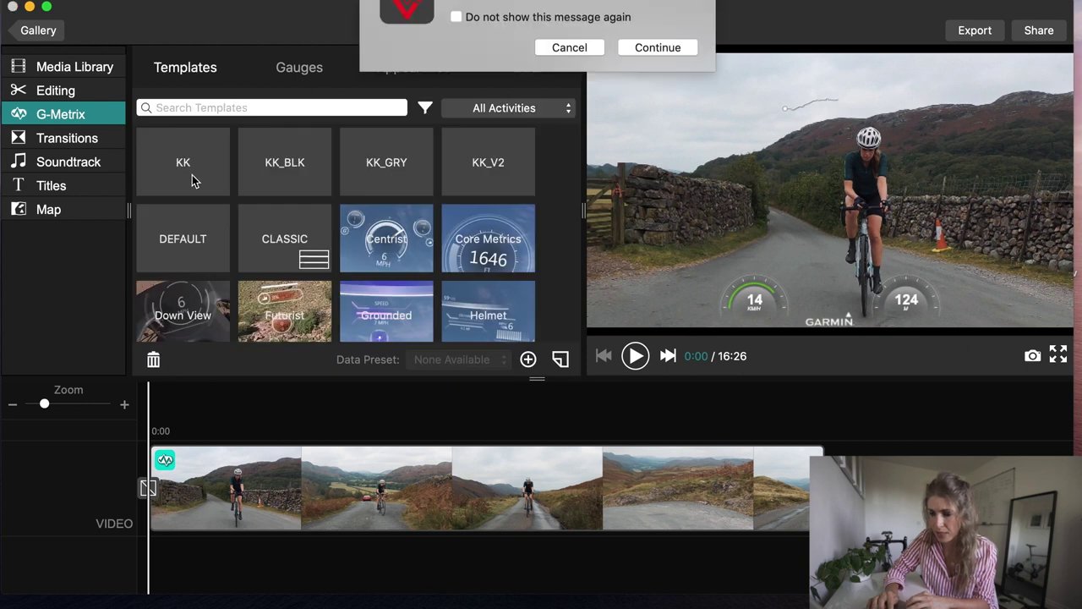
pyautogui.click(649, 89)
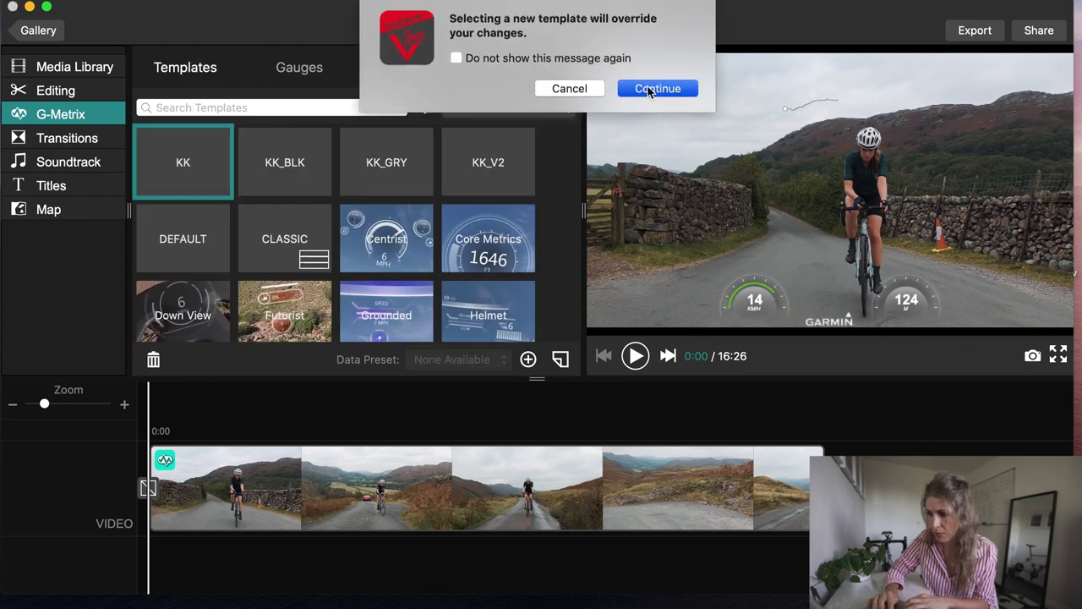
pyautogui.click(403, 150)
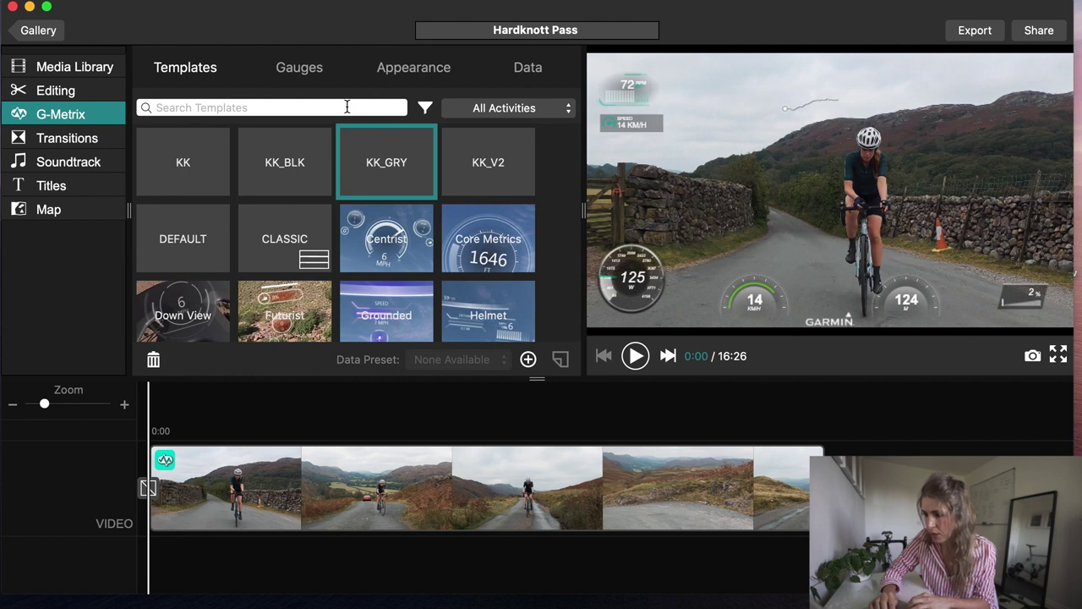
# - Add a KK_v2 Elevation gauge to the preview, then delete it
pyautogui.click(299, 69)
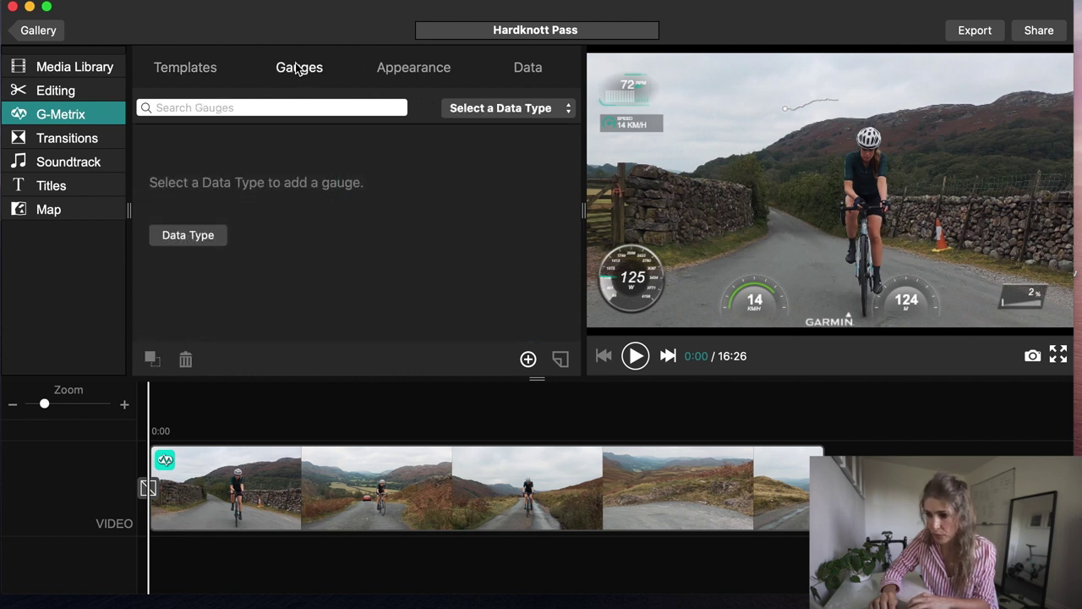
pyautogui.click(471, 110)
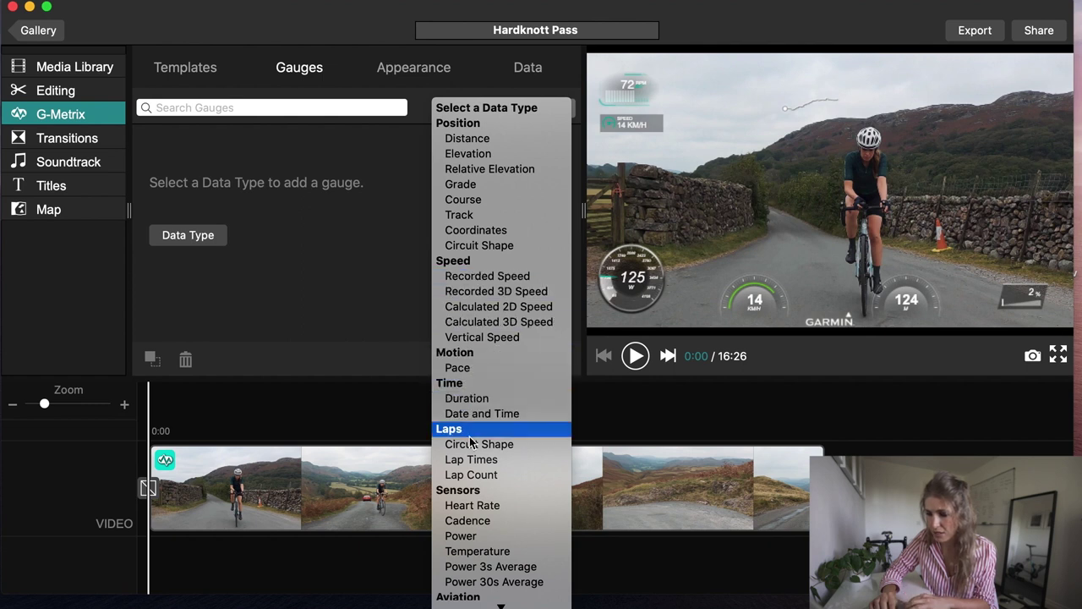
pyautogui.click(469, 154)
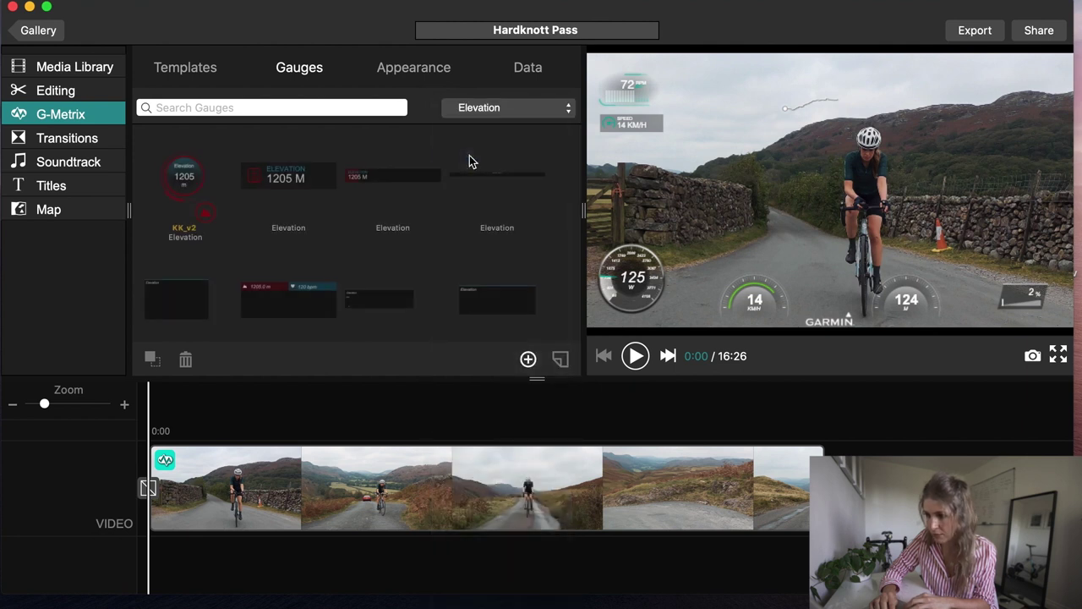
pyautogui.moveTo(193, 182); pyautogui.dragTo(939, 291)
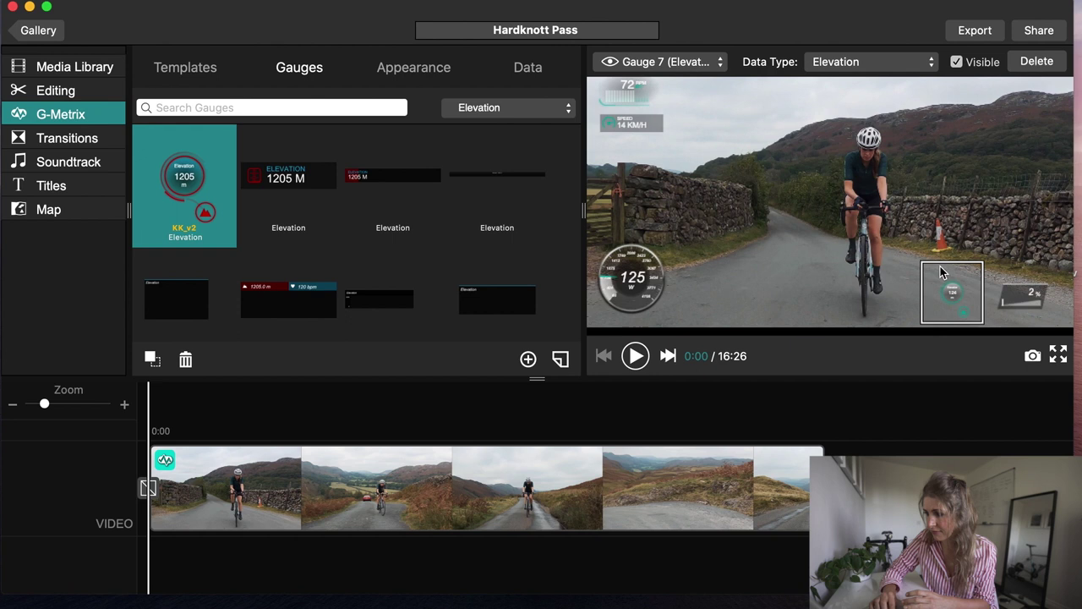
pyautogui.click(945, 279)
pyautogui.click(956, 306)
pyautogui.press('Delete')
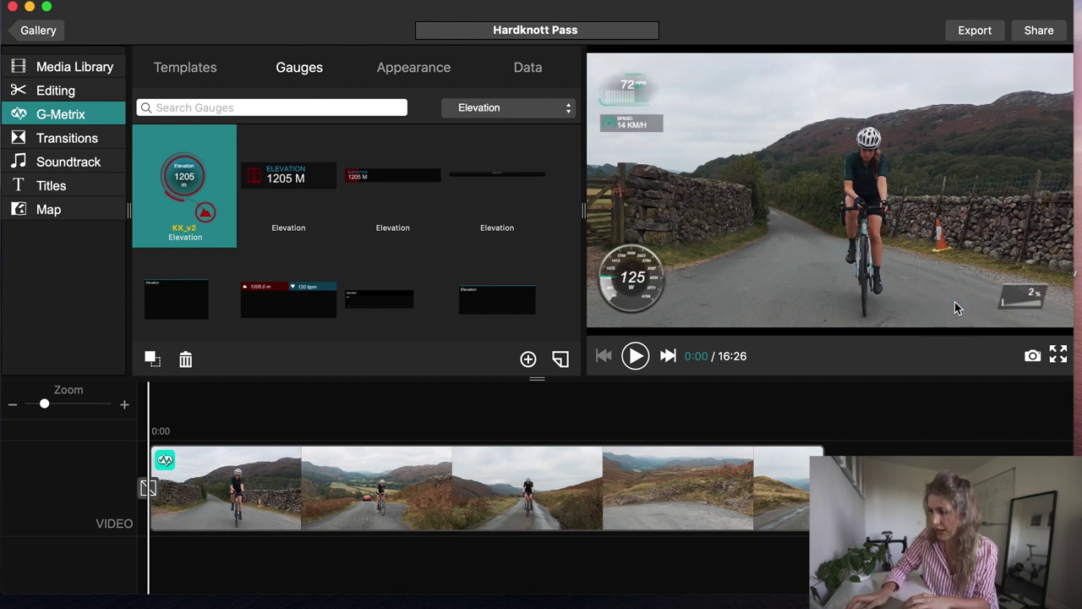
# - Place a Duration gauge on the preview, then delete it
pyautogui.scroll(-2, 338, 212)
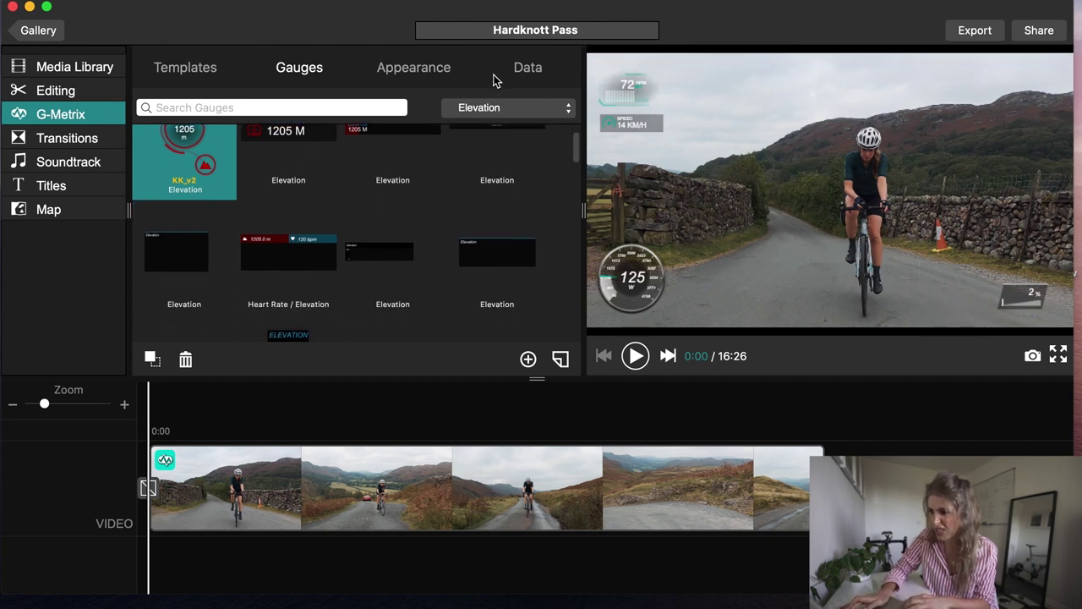
pyautogui.click(618, 282)
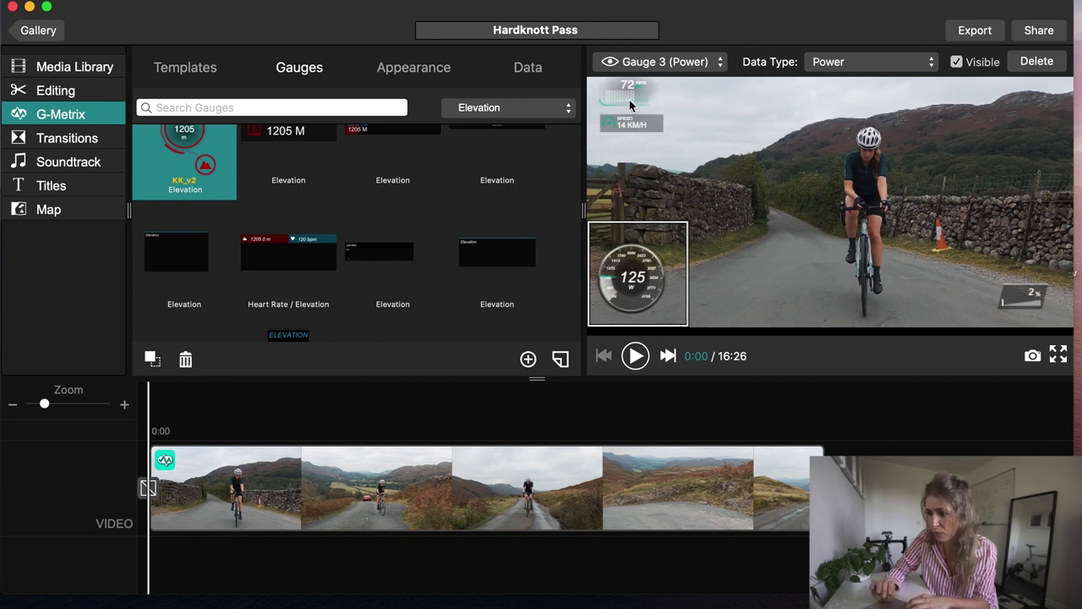
pyautogui.scroll(3, 420, 200)
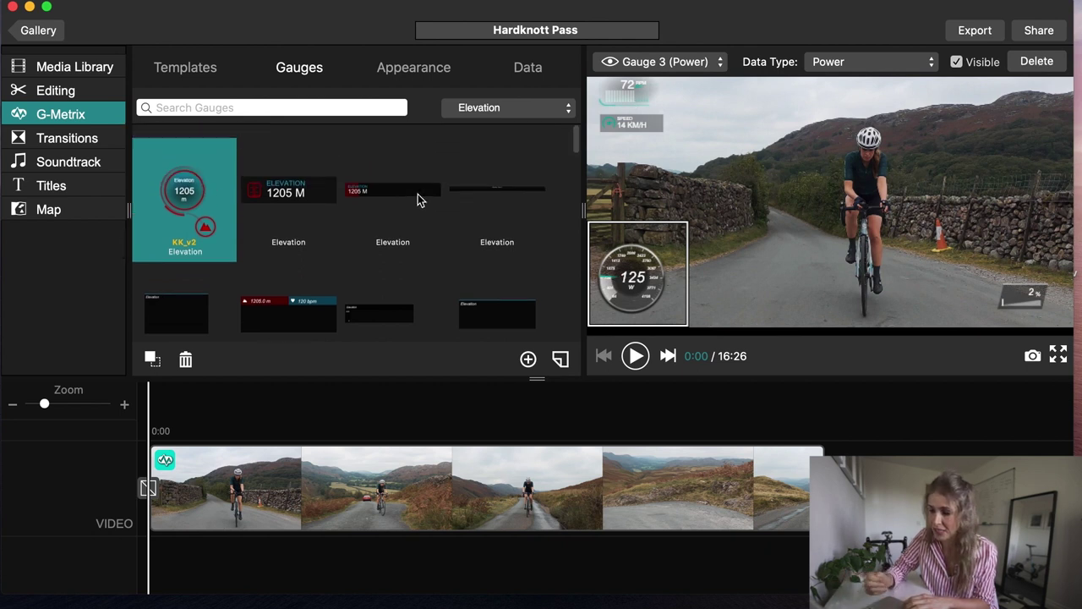
pyautogui.click(474, 108)
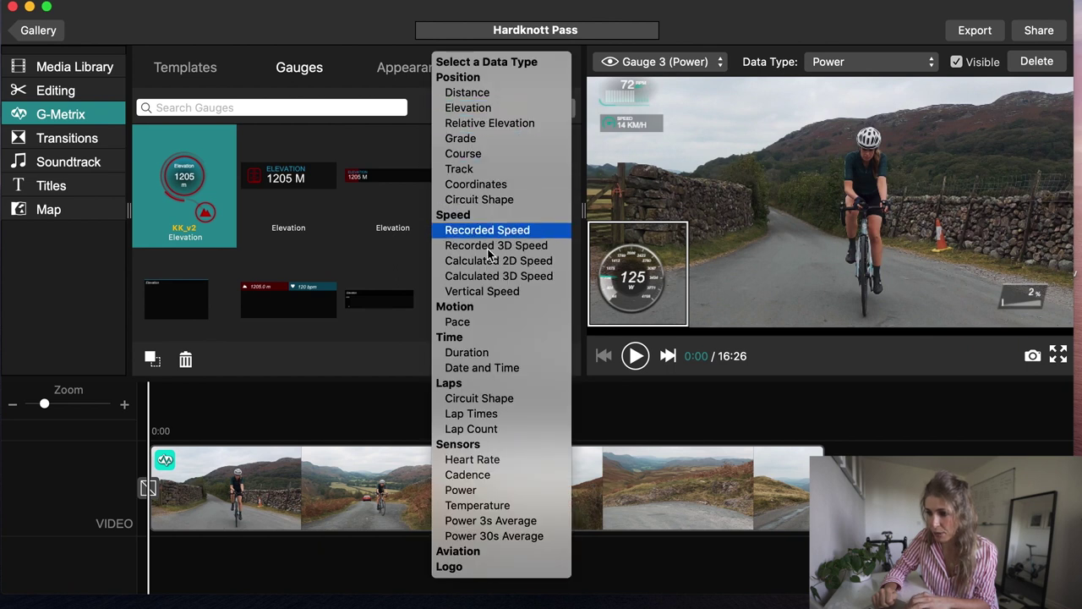
pyautogui.click(479, 353)
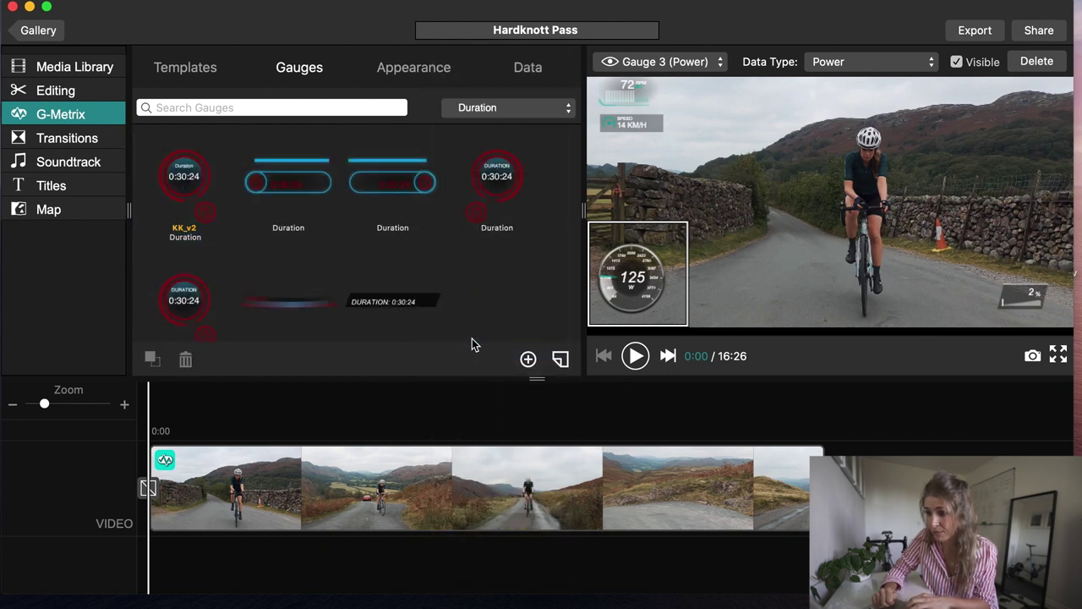
pyautogui.moveTo(272, 194); pyautogui.dragTo(926, 293)
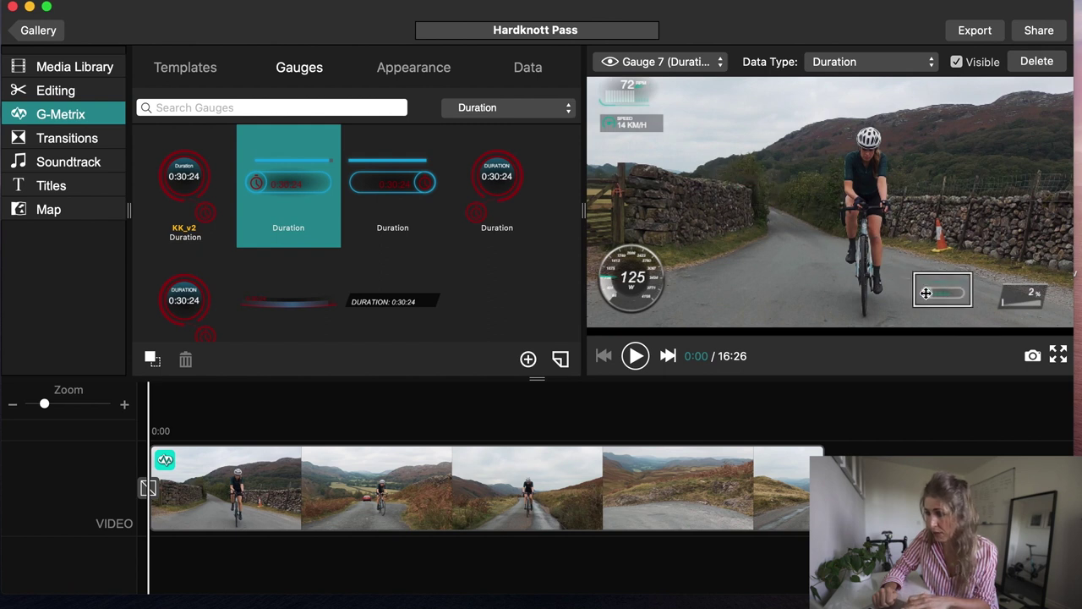
pyautogui.press('Delete')
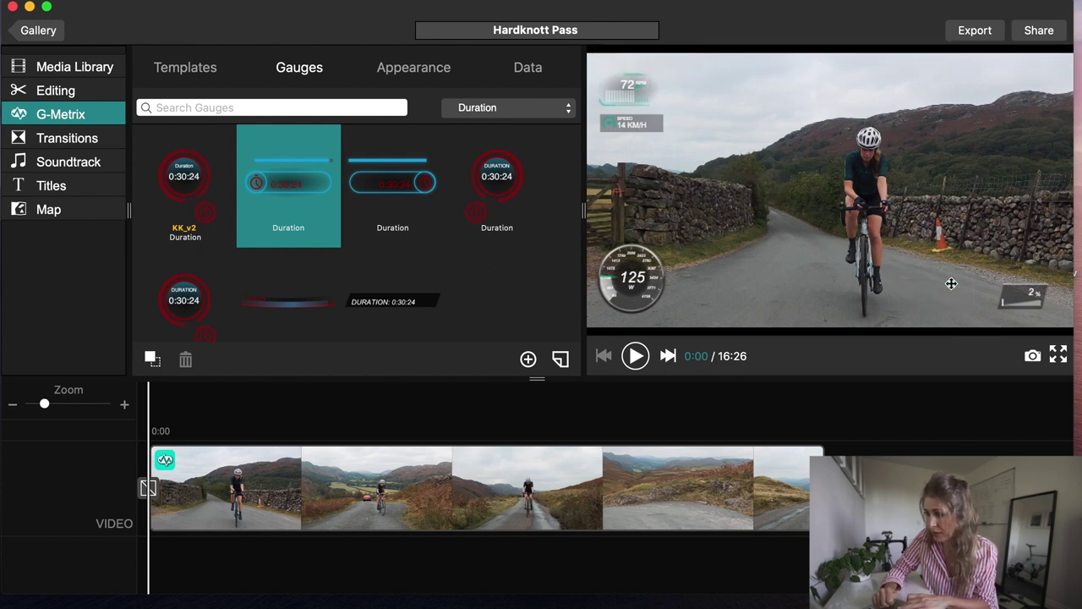
# - Check the gauges by playing from about 4:09, then jumping to 12:45 and 14:23
pyautogui.click(186, 75)
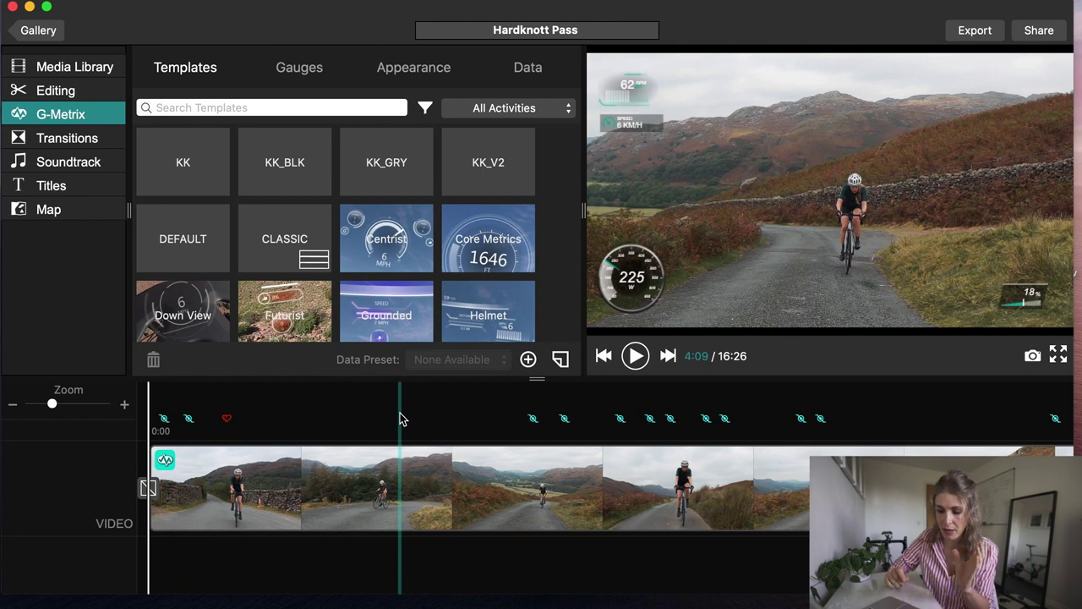
pyautogui.click(401, 418)
pyautogui.press('space')
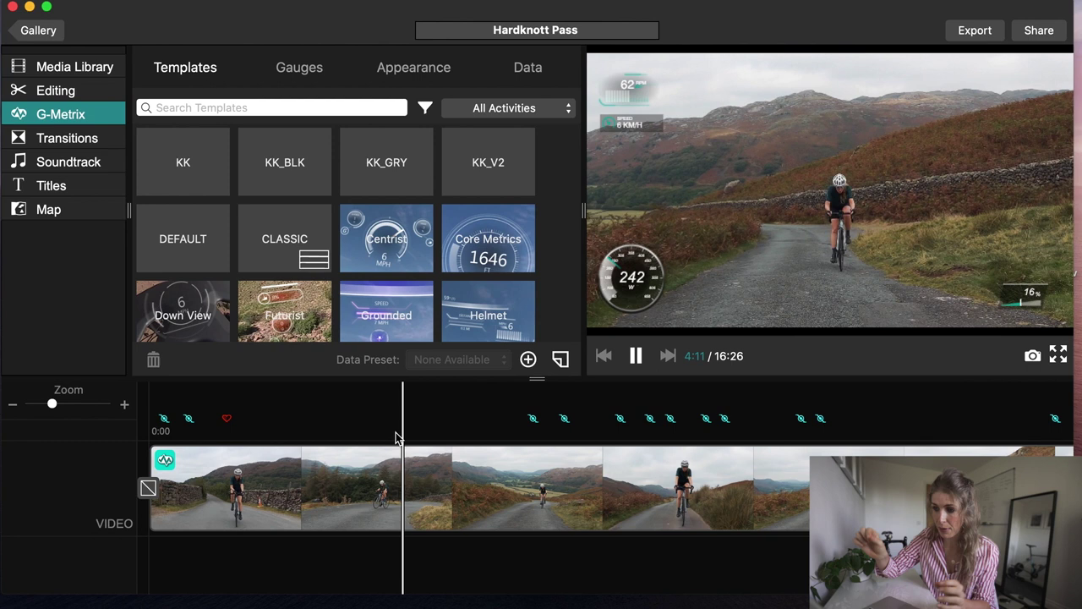
pyautogui.press('XF86AudioLowerVolume')
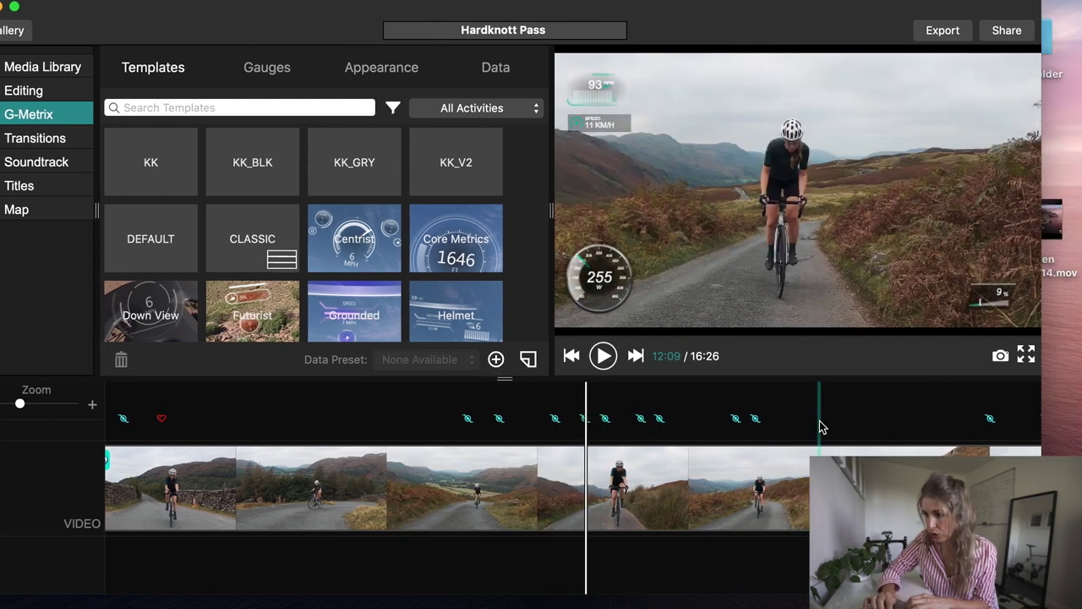
pyautogui.click(820, 420)
pyautogui.click(832, 420)
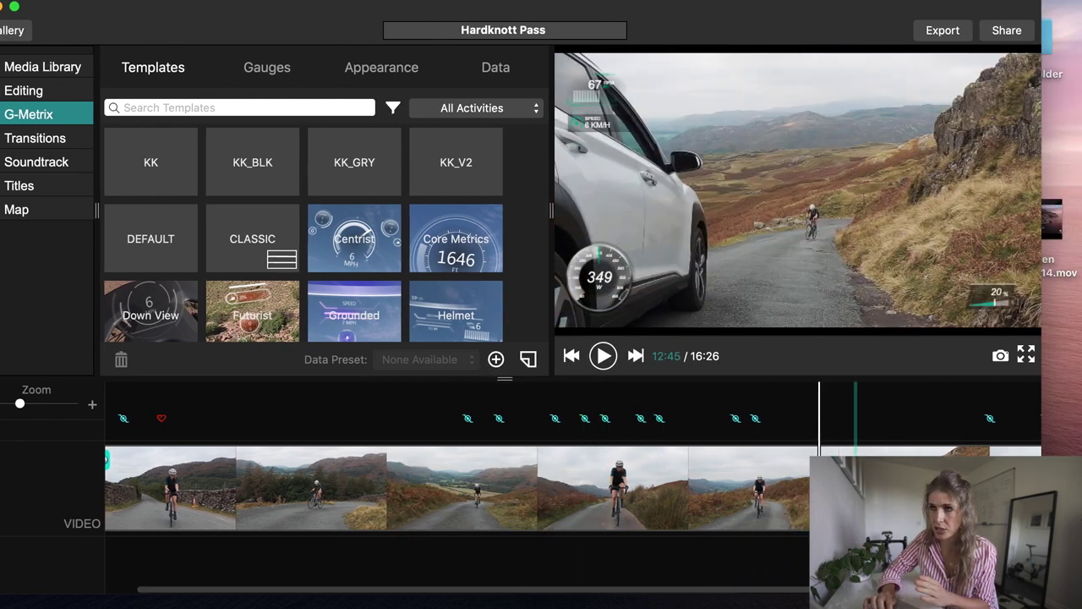
pyautogui.click(909, 420)
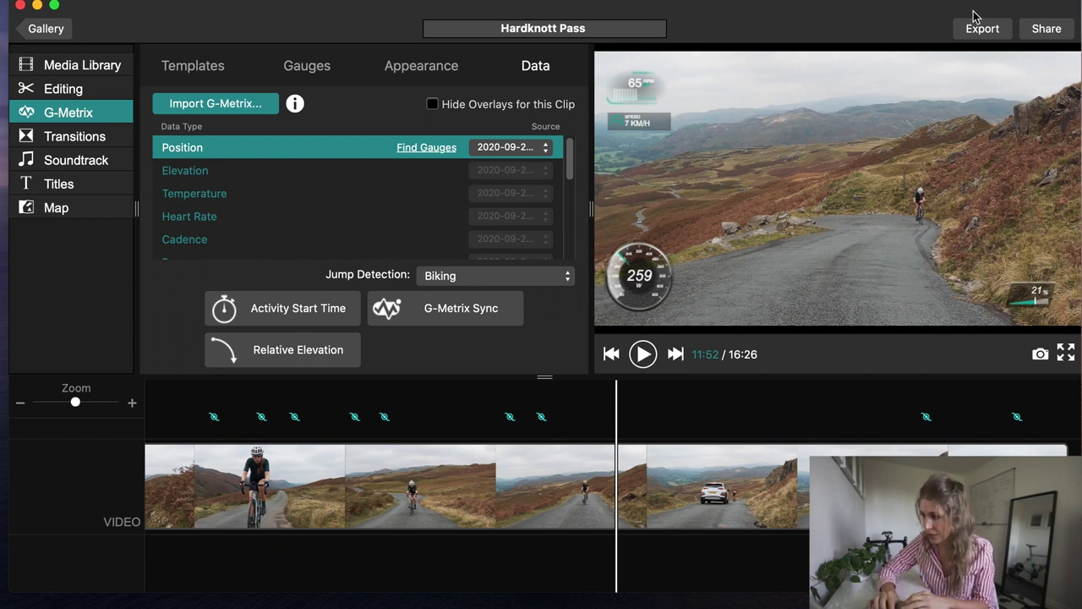
# - Export the video as a 1080p, 24 FPS, High-quality MP4 into the Desktop's Hardknott Pass folder
pyautogui.click(1042, 28)
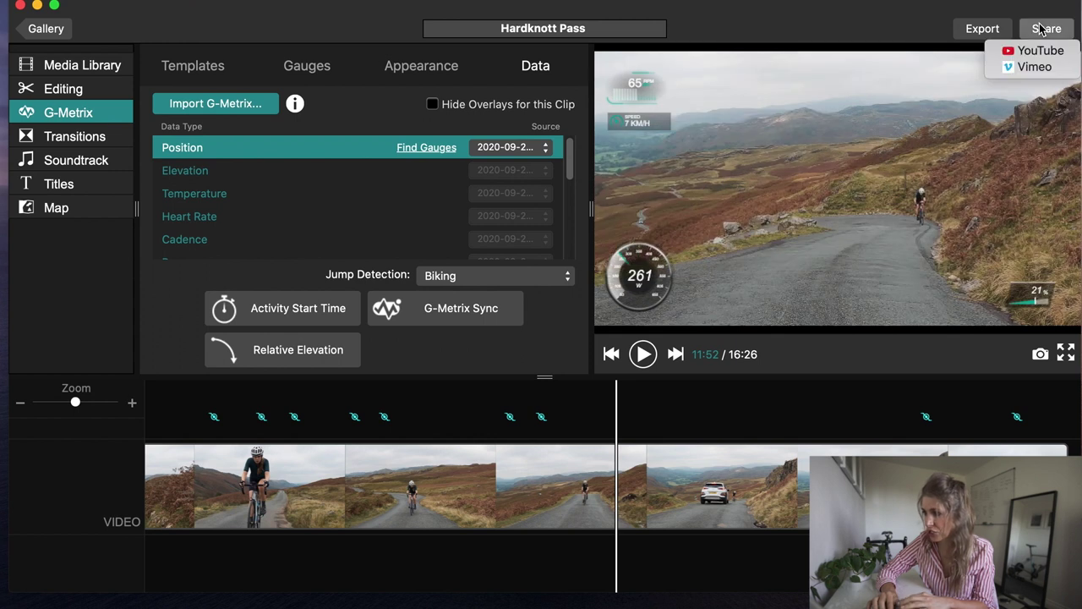
pyautogui.click(1014, 19)
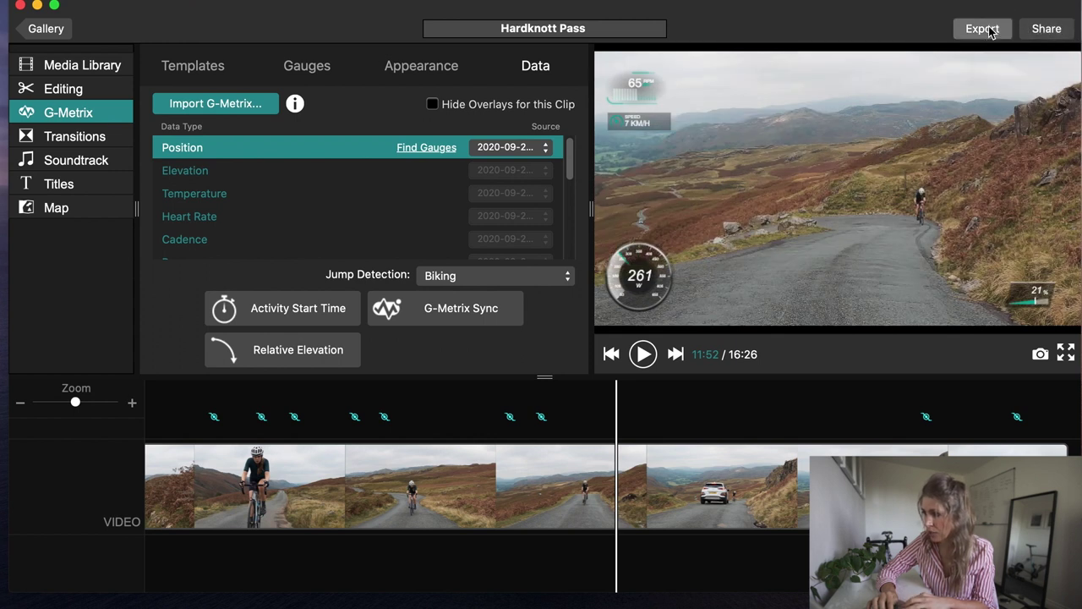
pyautogui.click(989, 29)
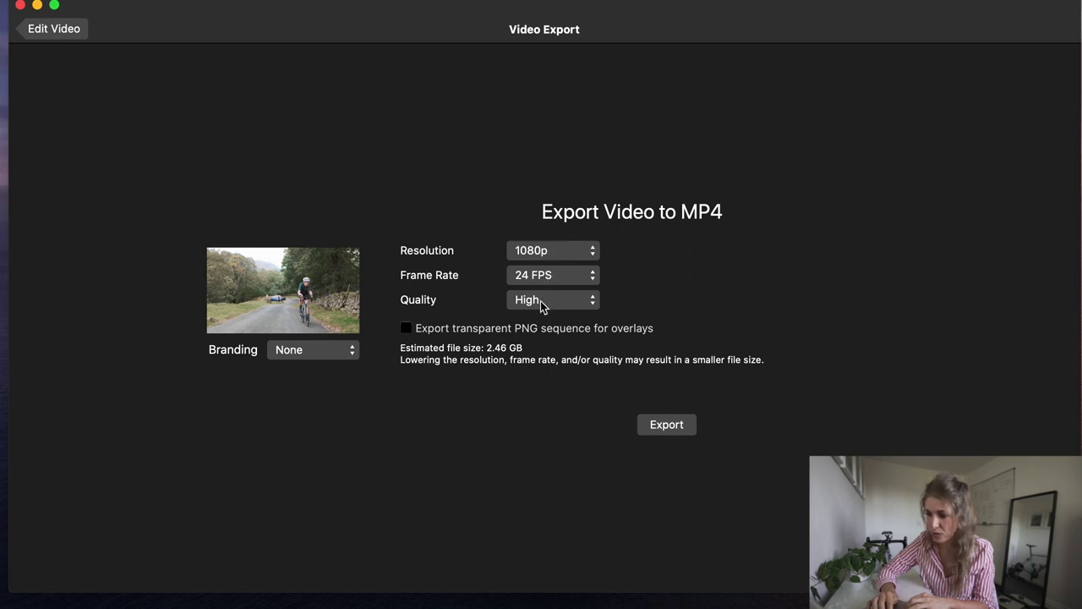
pyautogui.press('Return')
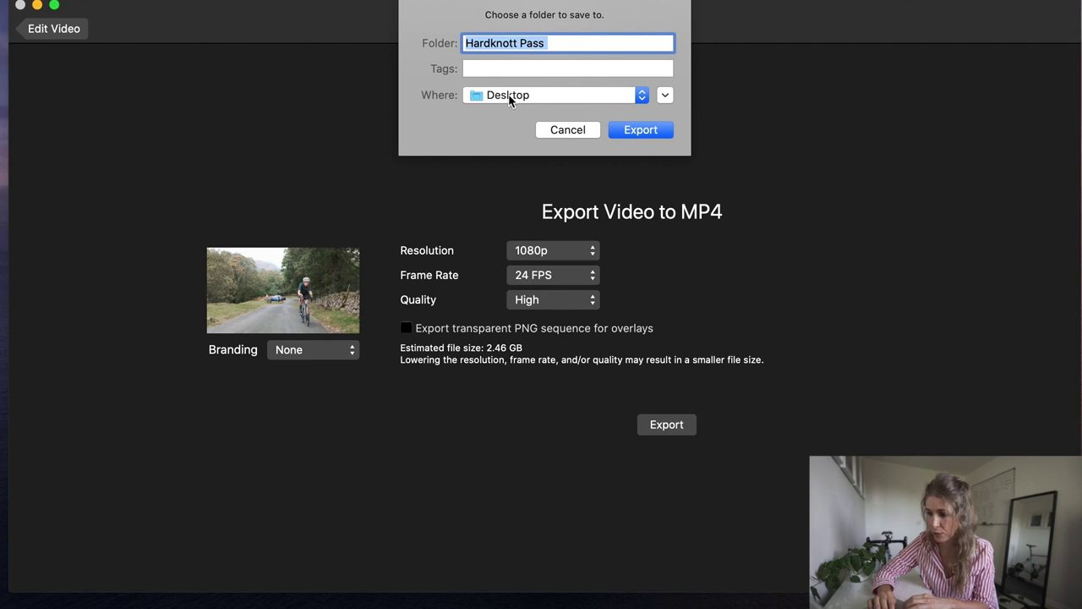
pyautogui.click(509, 96)
pyautogui.click(510, 210)
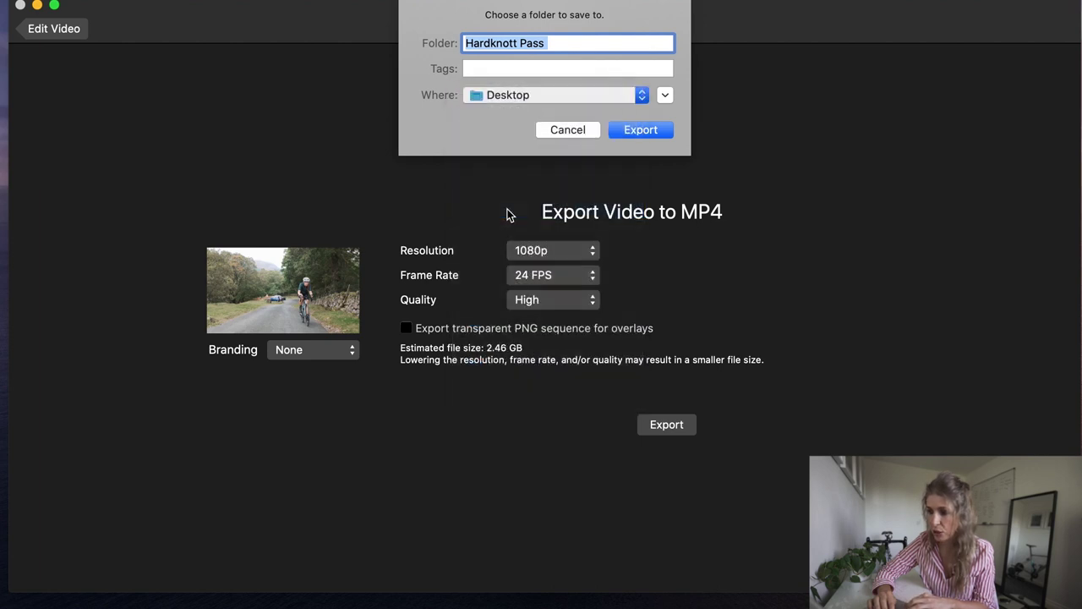
pyautogui.click(625, 132)
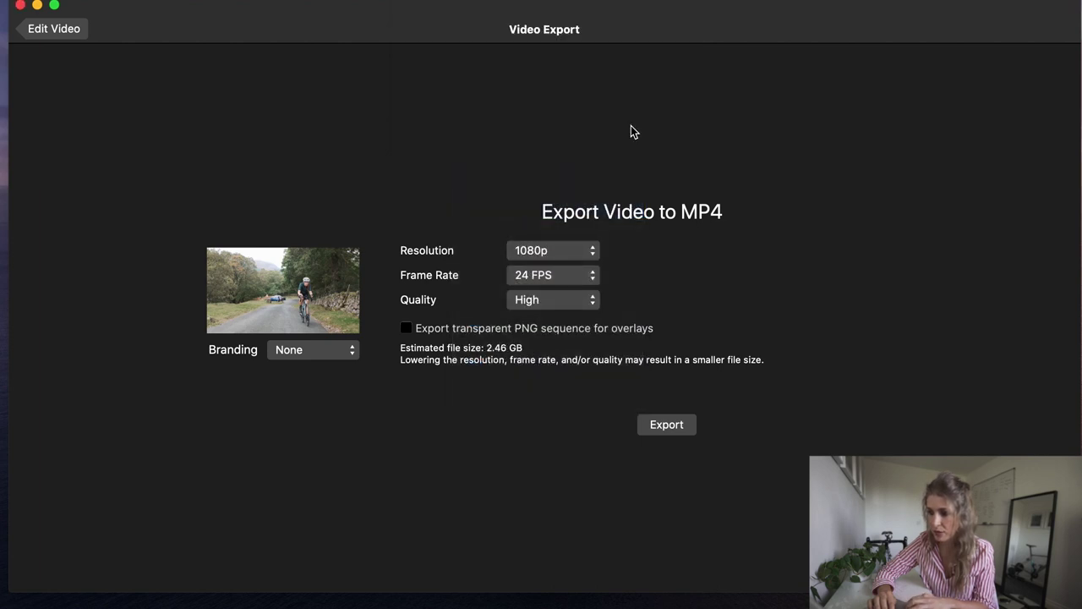